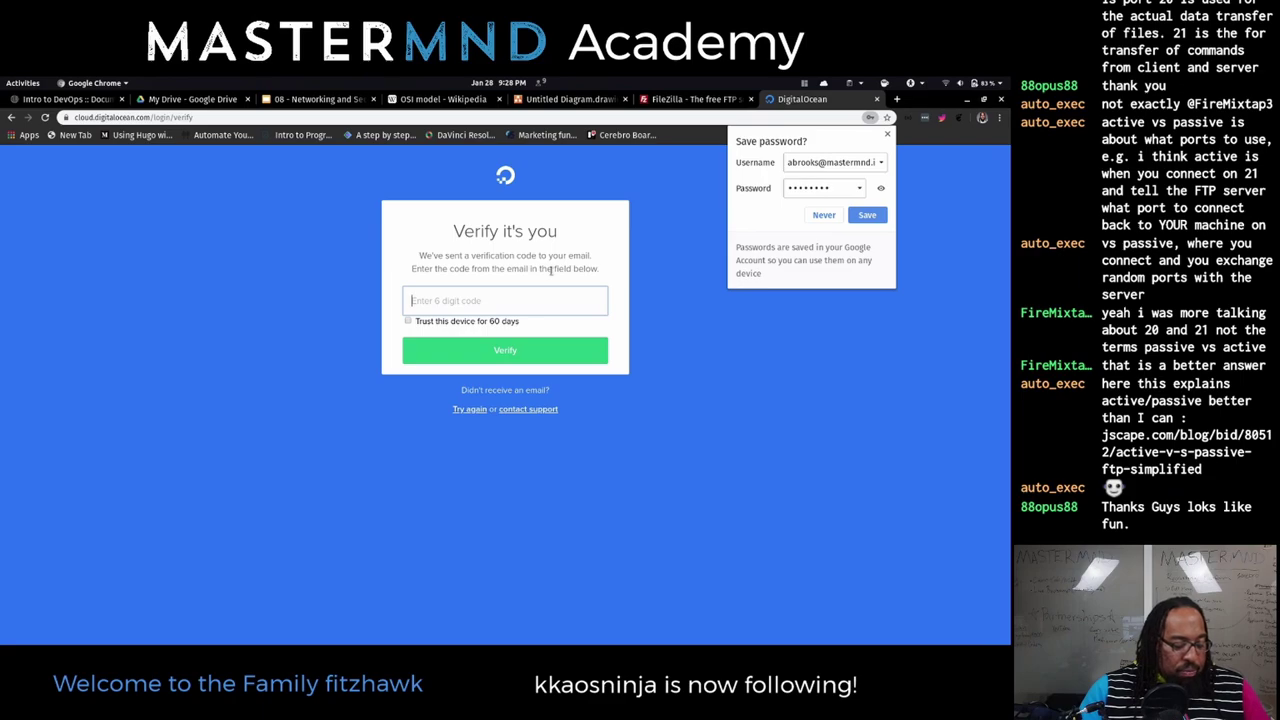
- Switch to another window to retrieve the emailed six-digit verification code
{"action": "key", "text": "alt+Tab"}
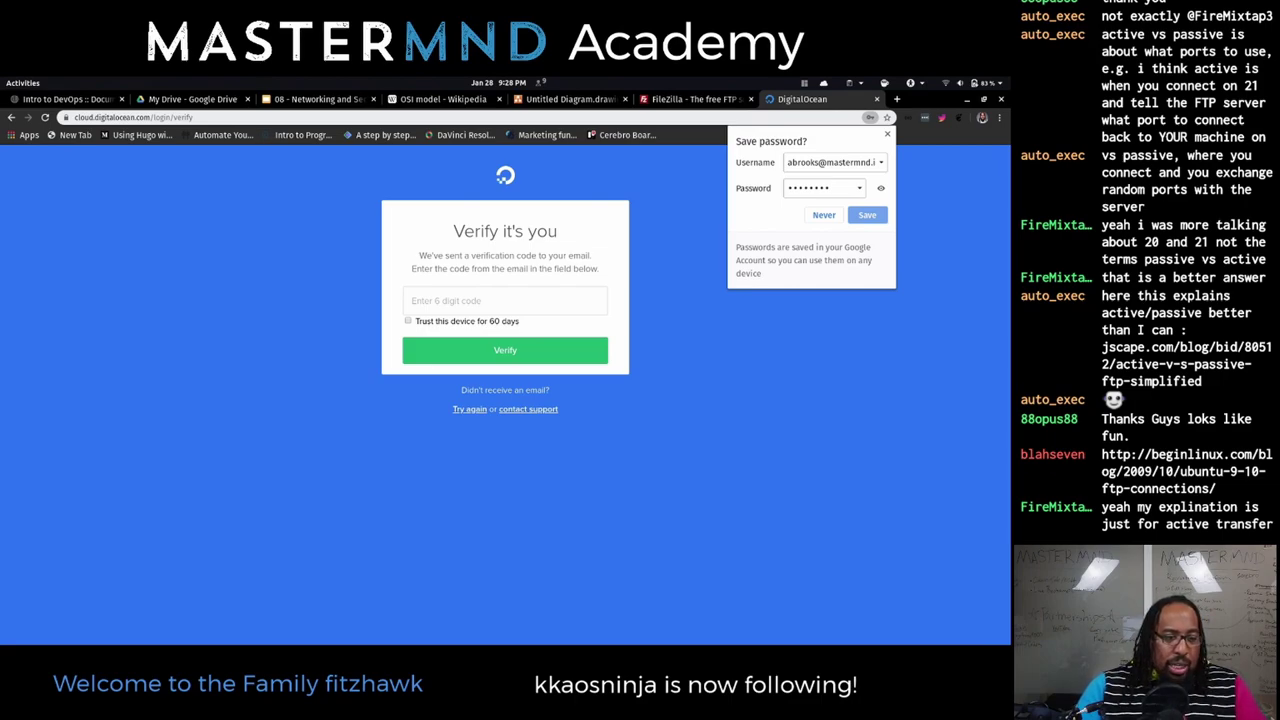
- Dismiss the save-password prompt, then paste the emailed code and submit it
{"action": "left_click", "coordinate": [288, 459]}
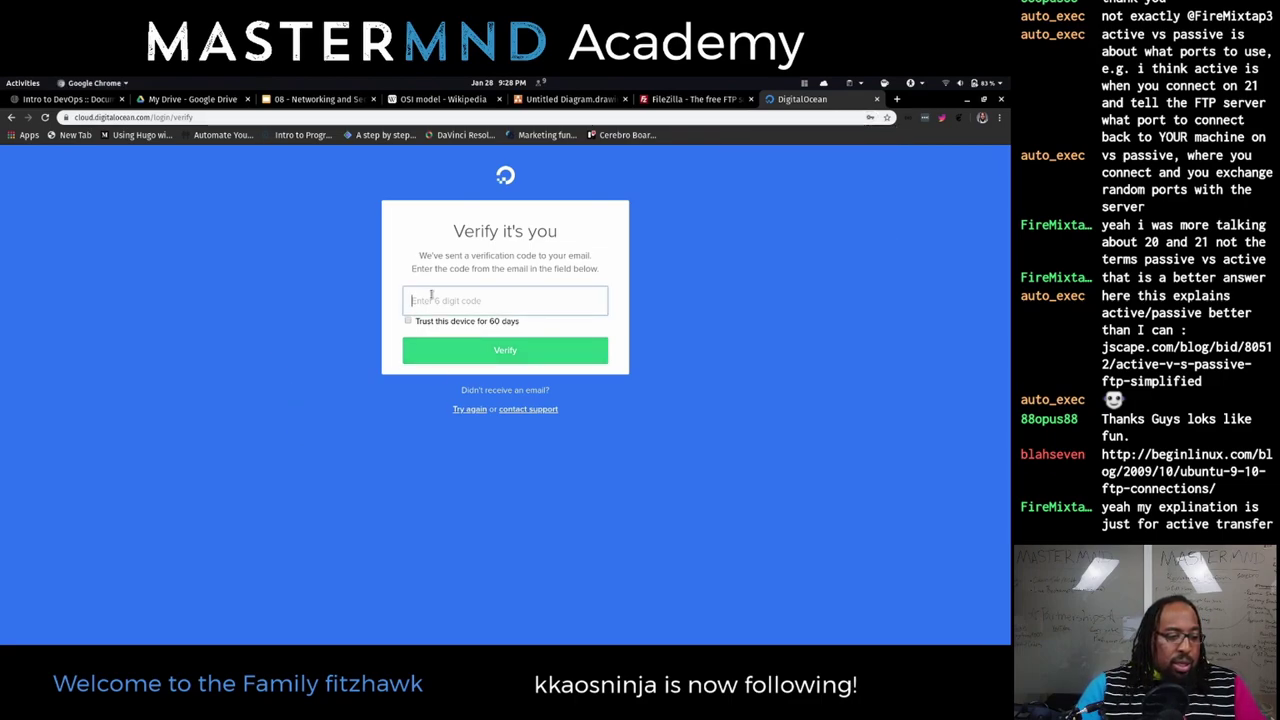
{"action": "left_click", "coordinate": [463, 346]}
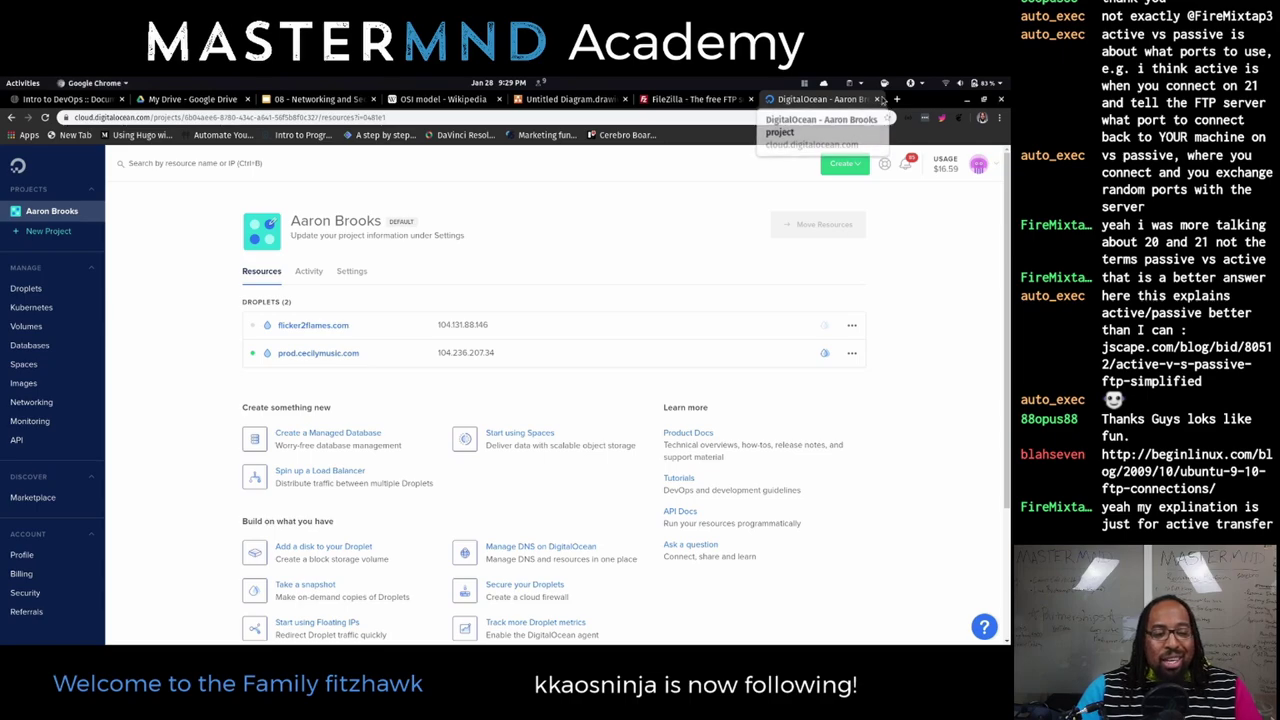
- Load flicker2flames.com in a new browser tab
{"action": "left_click", "coordinate": [898, 101]}
{"action": "type", "text": "fli"}
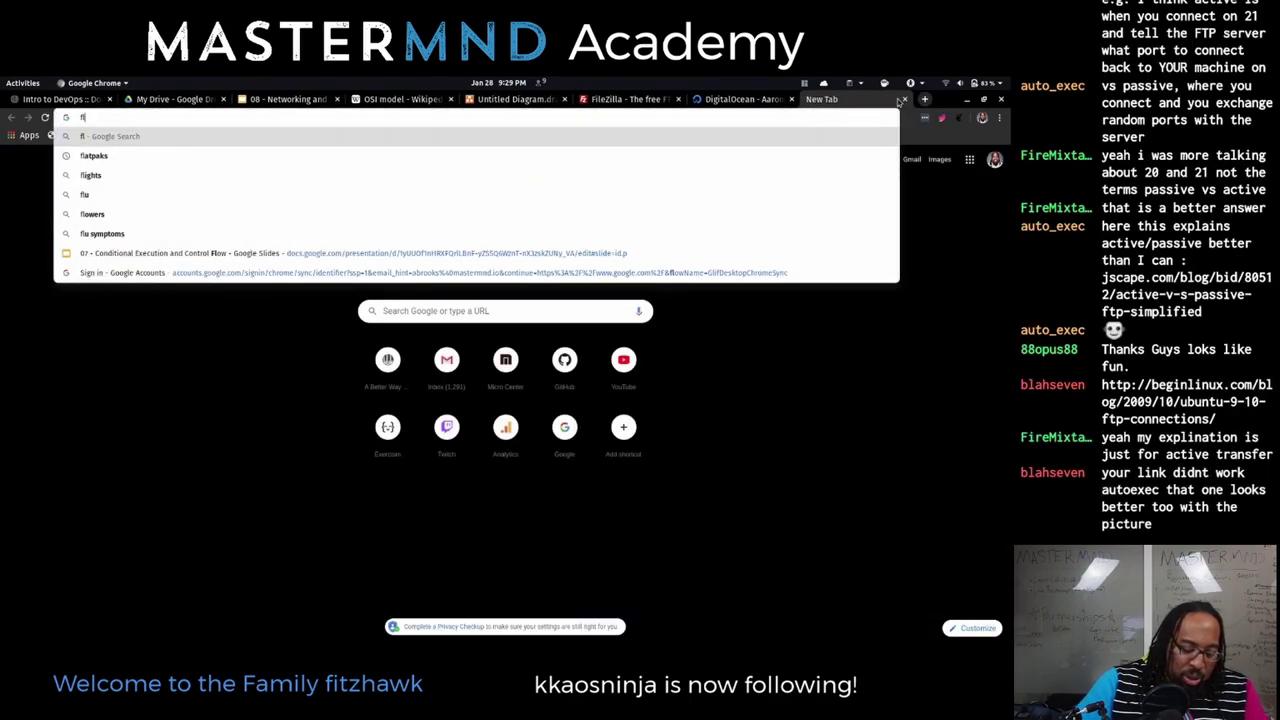
{"action": "key", "text": "BackSpace"}
{"action": "key", "text": "BackSpace"}
{"action": "type", "text": "l"}
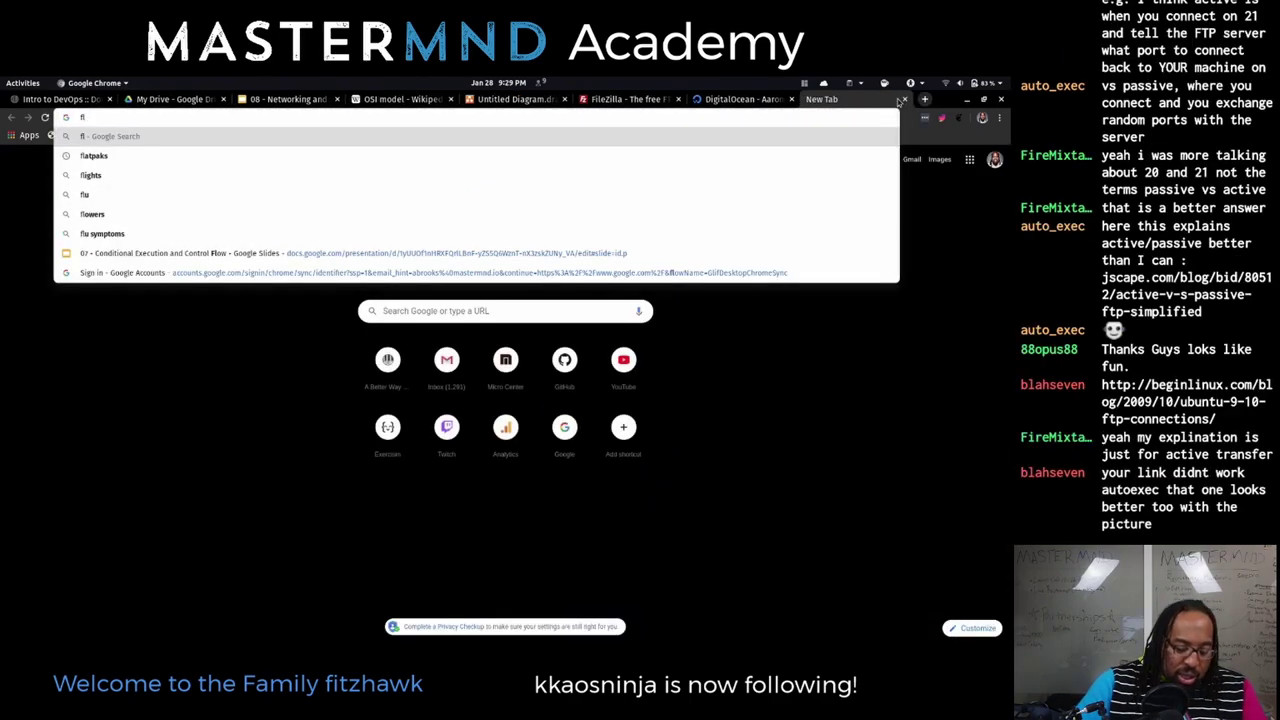
{"action": "type", "text": "ic"}
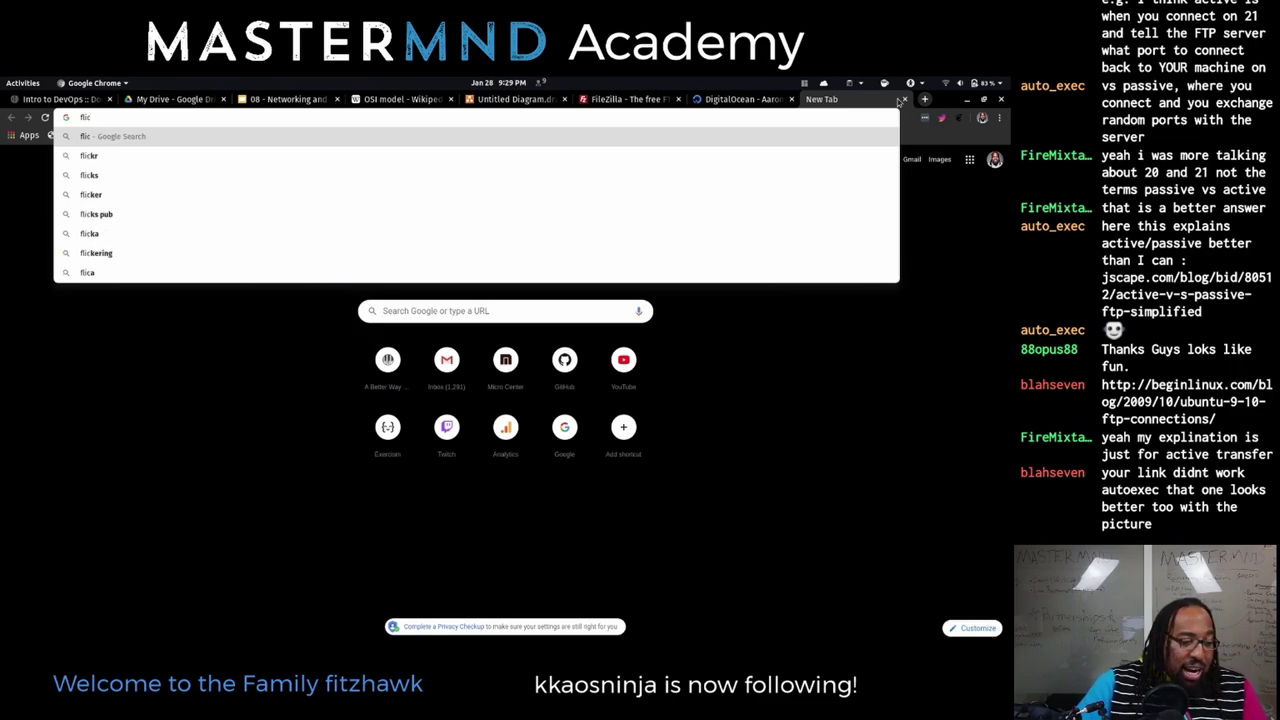
{"action": "type", "text": "ker"}
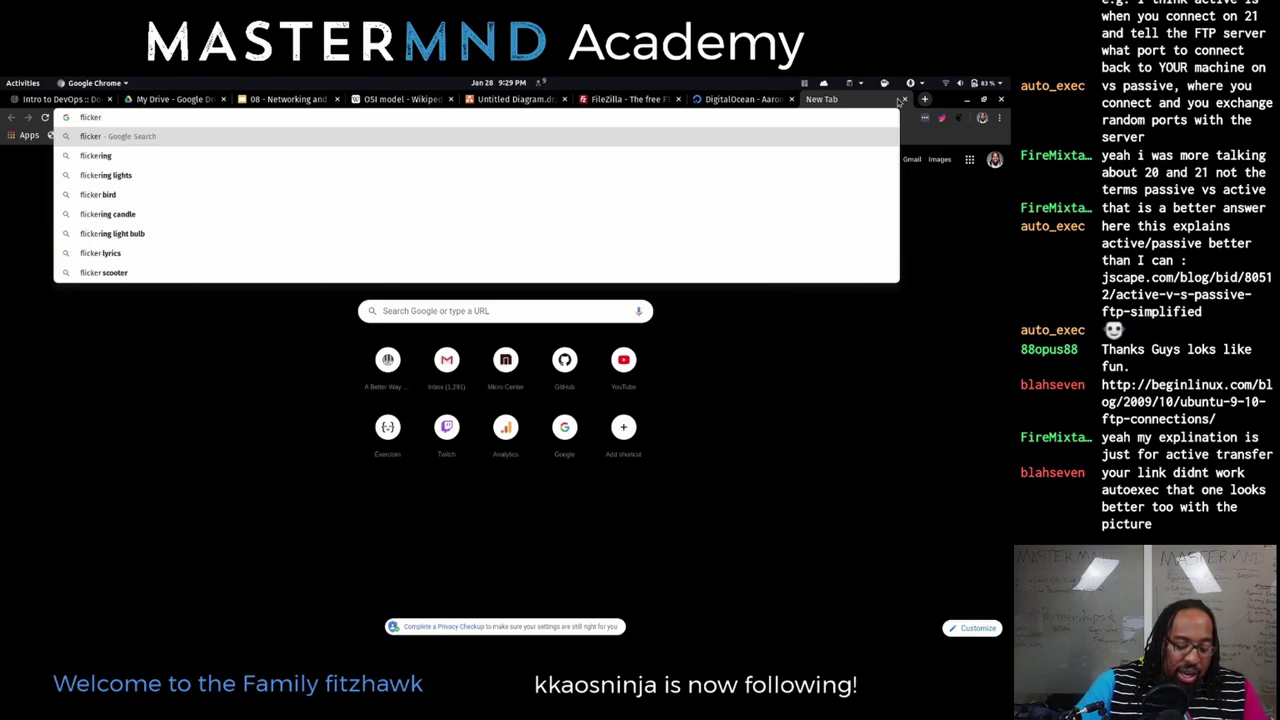
{"action": "type", "text": "2flas"}
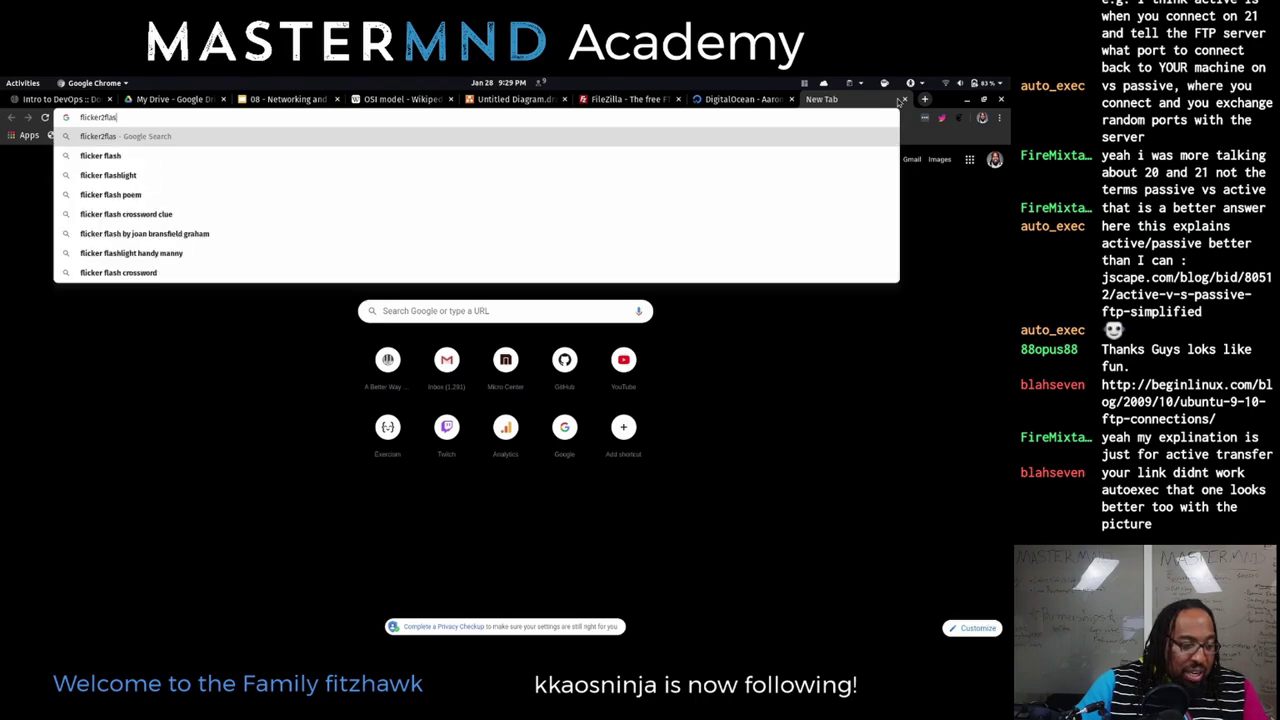
{"action": "key", "text": "BackSpace"}
{"action": "type", "text": "mw"}
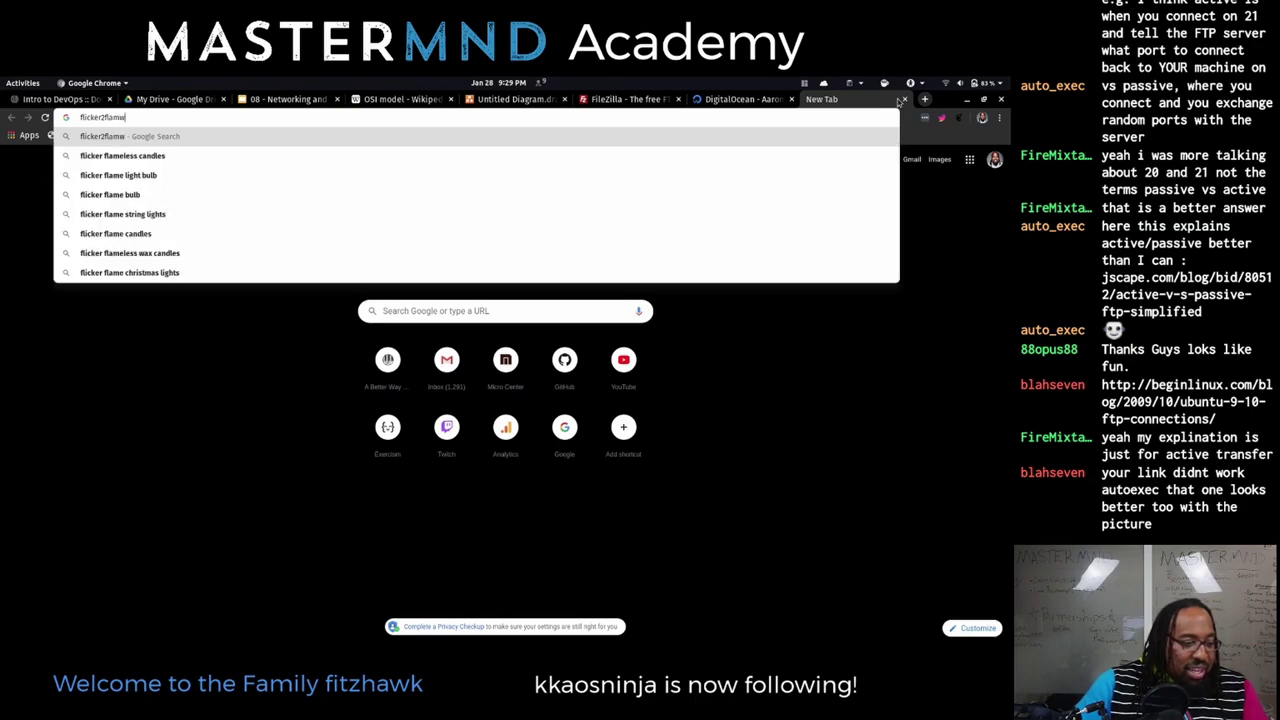
{"action": "key", "text": "BackSpace"}
{"action": "type", "text": "es.com"}
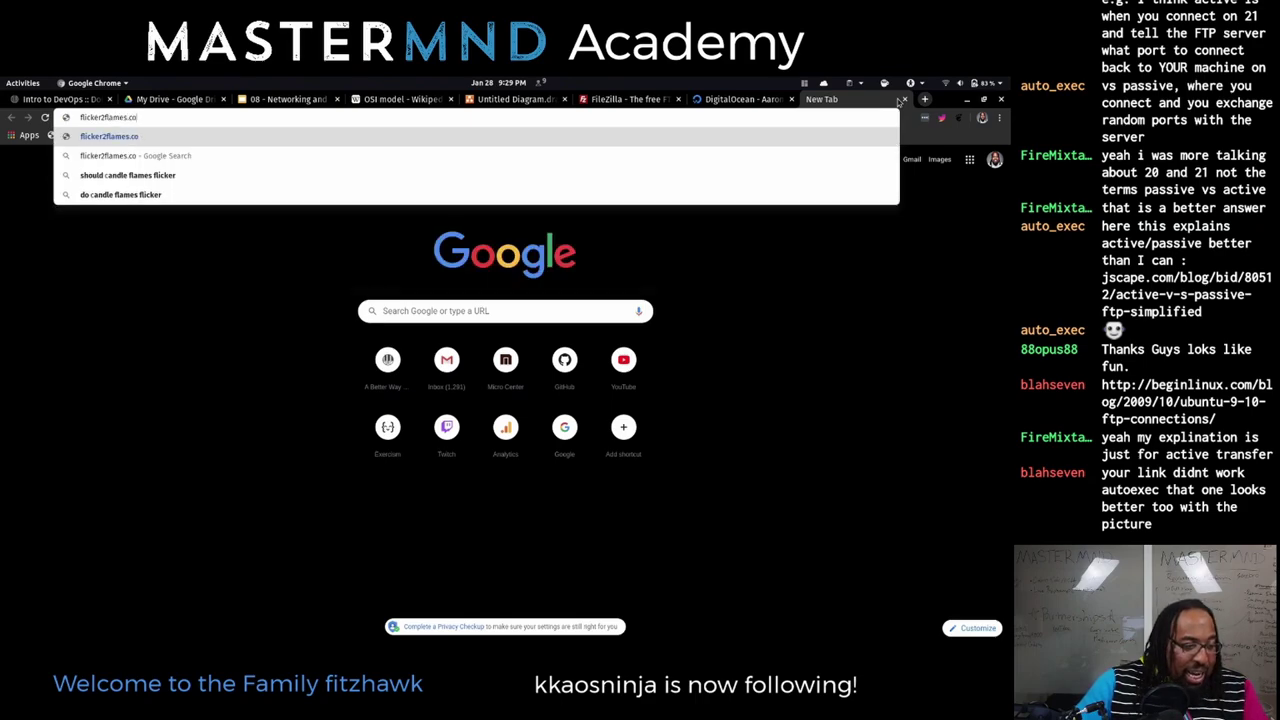
{"action": "key", "text": "Return"}
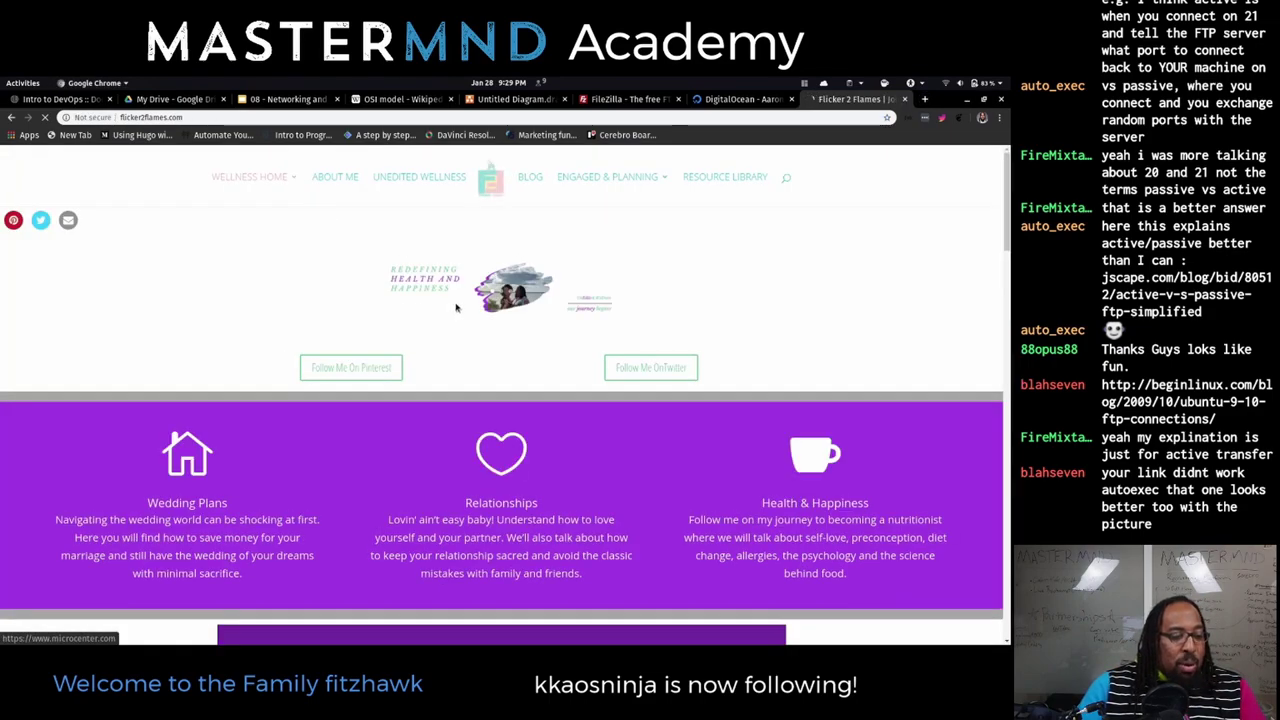
- Scroll through the homepage's Wedding Plans, Relationships and Health & Happiness sections
{"action": "scroll", "coordinate": [328, 280], "scroll_direction": "down", "scroll_amount": 2}
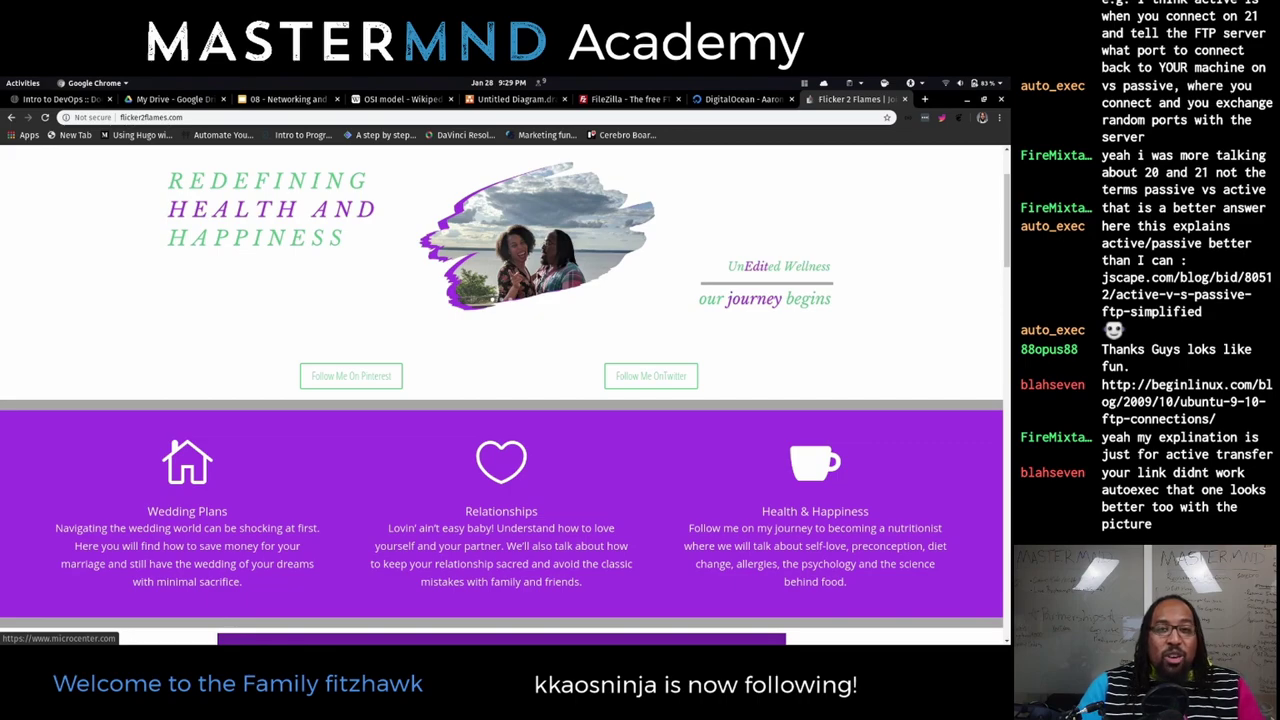
{"action": "scroll", "coordinate": [548, 323], "scroll_direction": "up", "scroll_amount": 2}
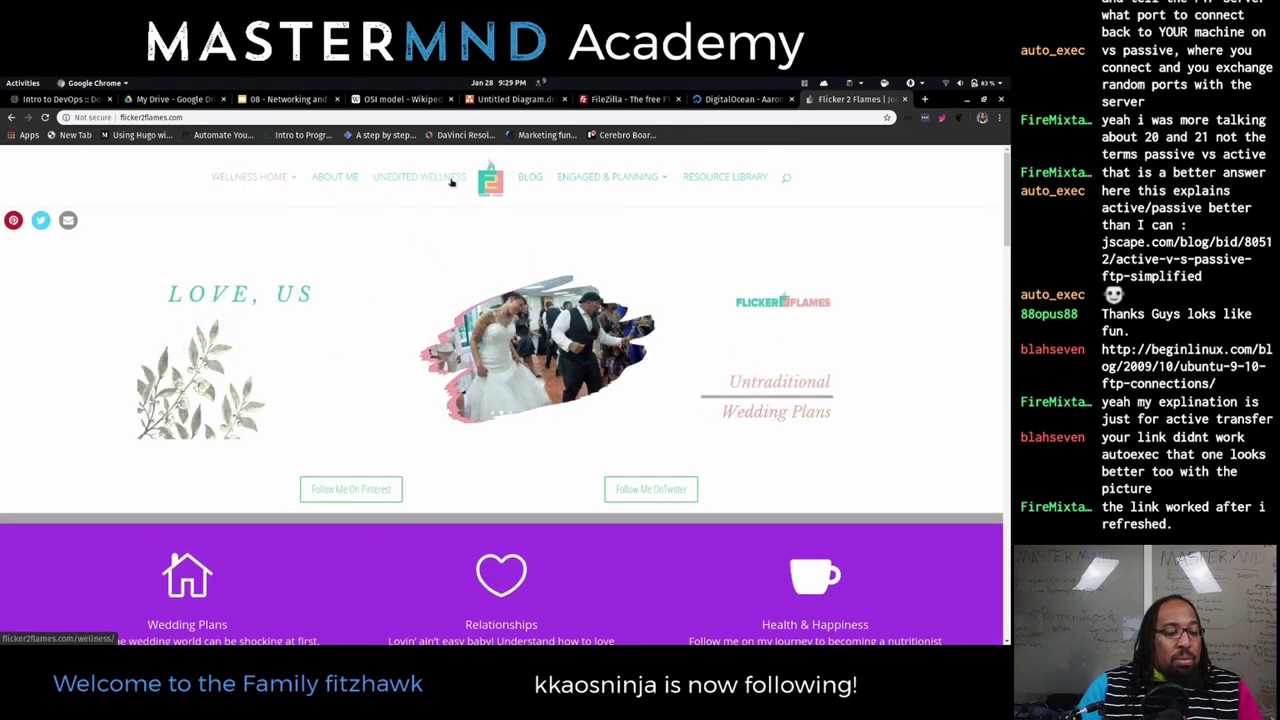
{"action": "scroll", "coordinate": [340, 205], "scroll_direction": "down", "scroll_amount": 2}
{"action": "scroll", "coordinate": [710, 281], "scroll_direction": "down", "scroll_amount": 10}
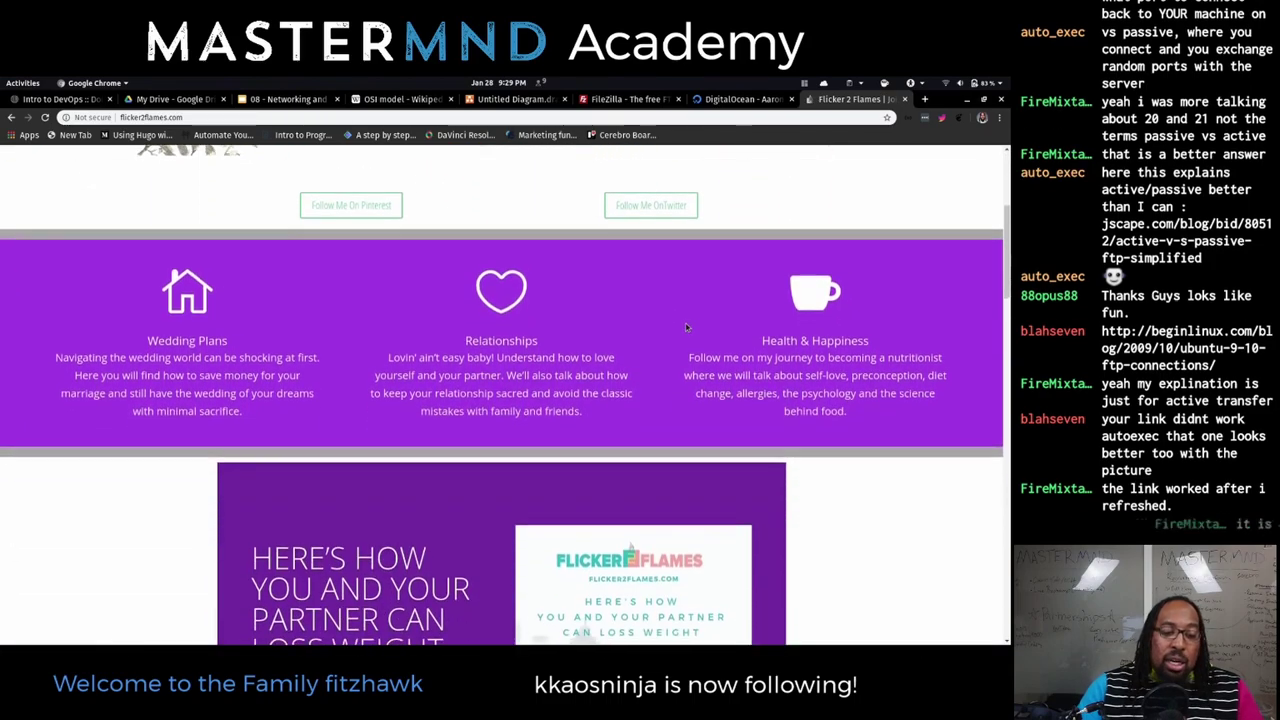
{"action": "scroll", "coordinate": [780, 374], "scroll_direction": "down", "scroll_amount": 15}
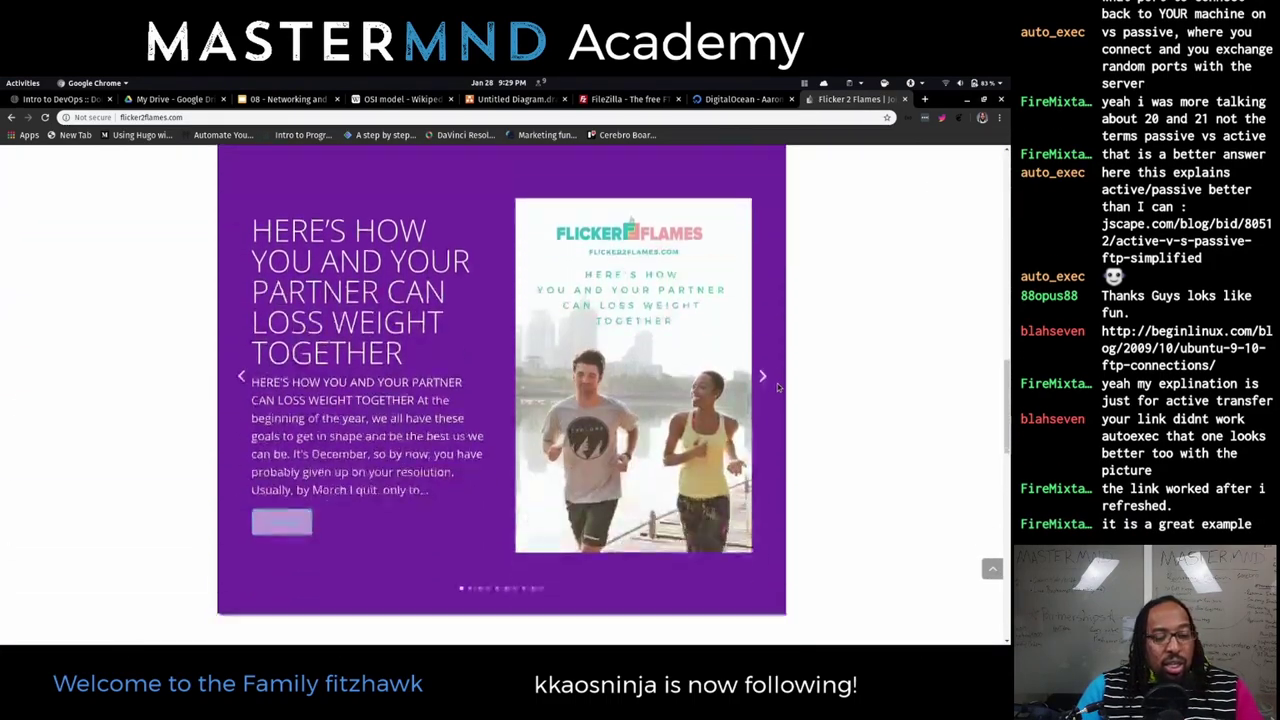
{"action": "scroll", "coordinate": [851, 411], "scroll_direction": "up", "scroll_amount": 5}
{"action": "scroll", "coordinate": [851, 411], "scroll_direction": "up", "scroll_amount": 20}
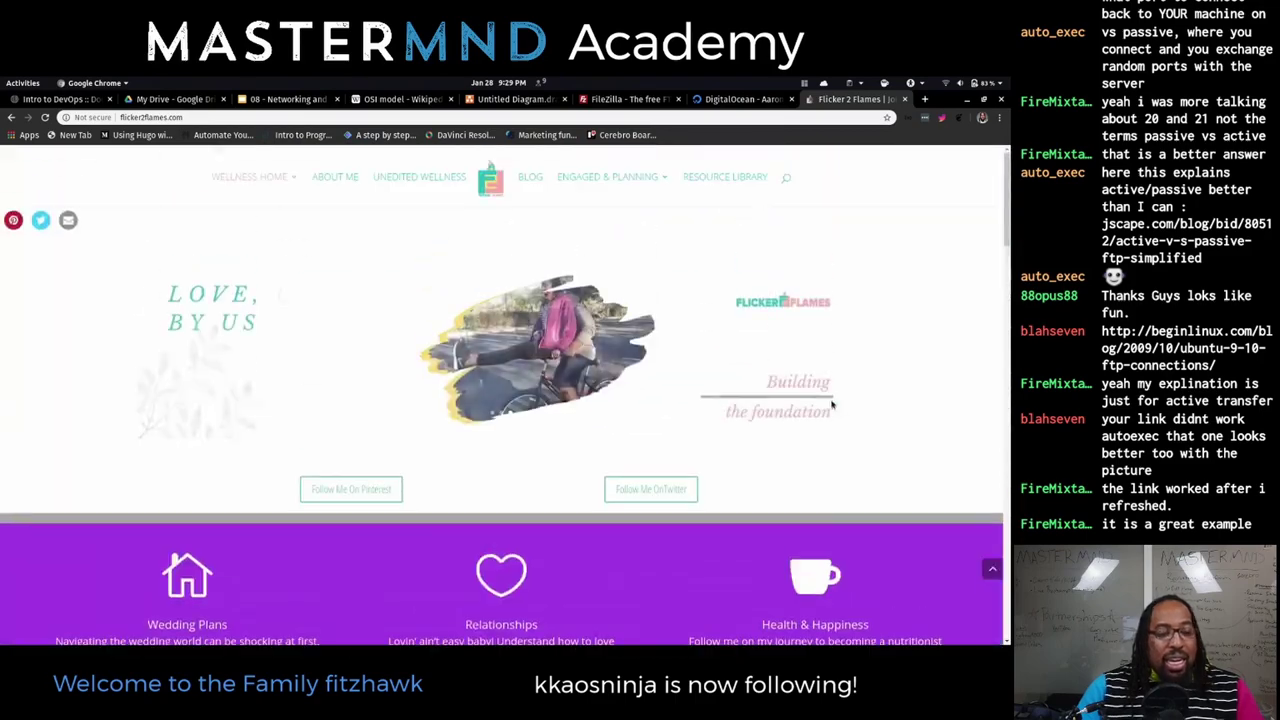
- Close the Flicker 2 Flames tab and start creating a new droplet at 150% zoom
{"action": "left_click", "coordinate": [905, 100]}
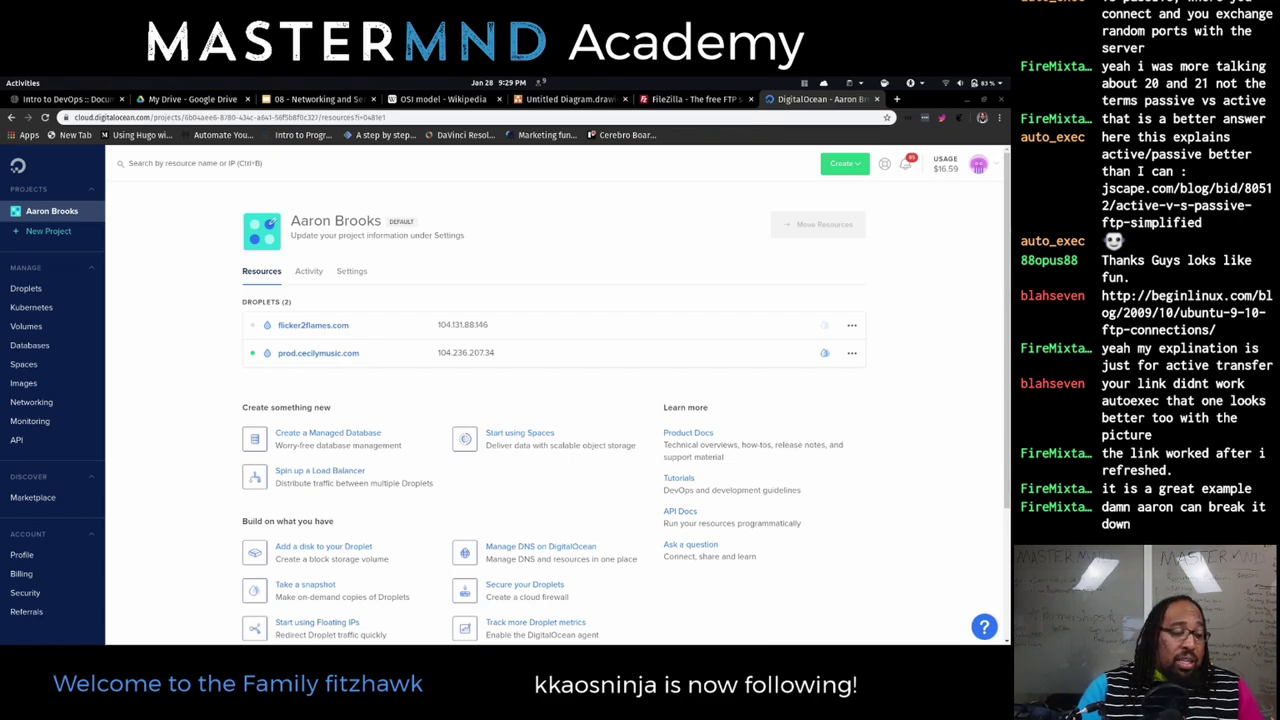
{"action": "left_click", "coordinate": [845, 172]}
{"action": "left_click", "coordinate": [846, 198]}
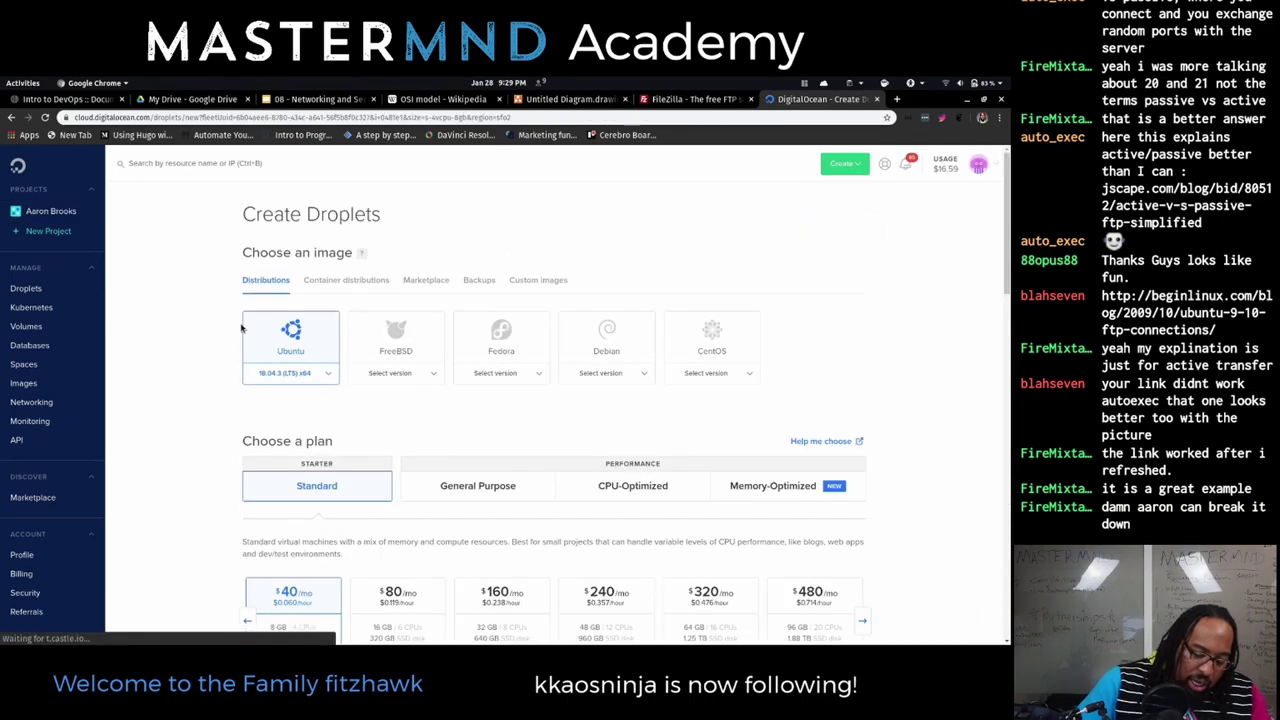
{"action": "key", "text": "ctrl+plus"}
{"action": "key", "text": "ctrl+plus"}
{"action": "key", "text": "ctrl+plus"}
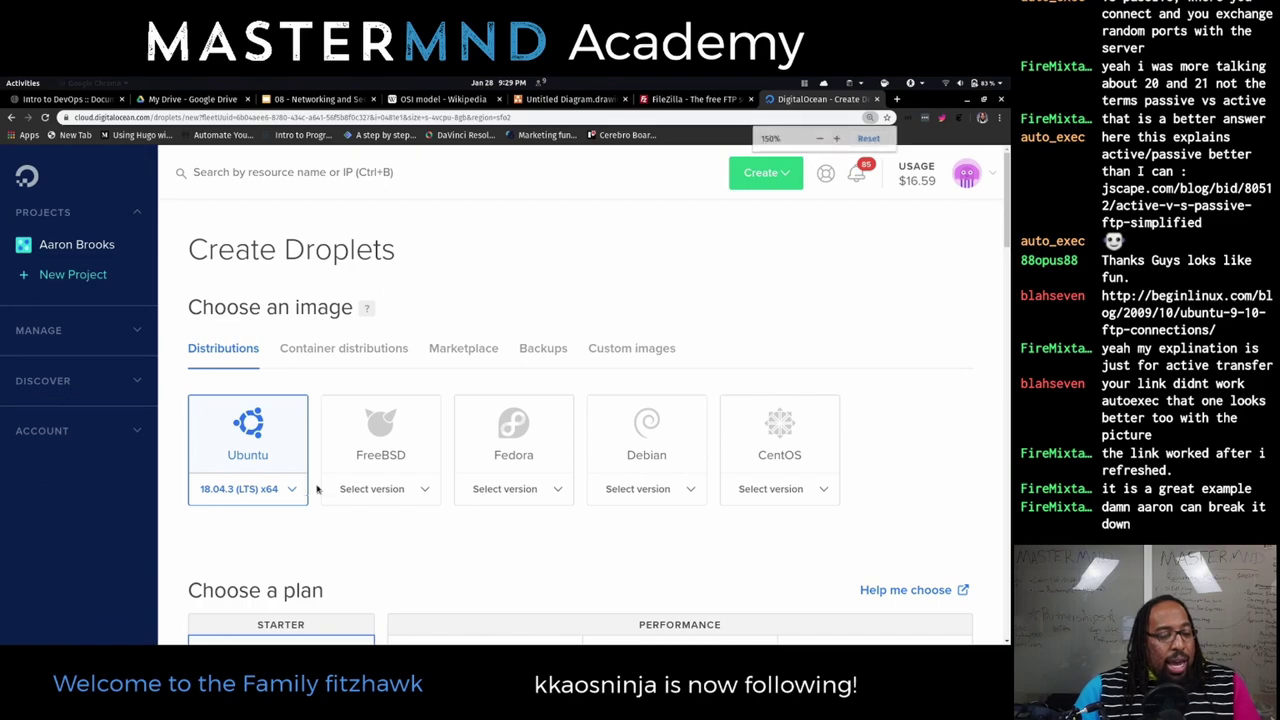
- Choose Ubuntu 19.10 x64 as the droplet image
{"action": "left_click", "coordinate": [258, 497]}
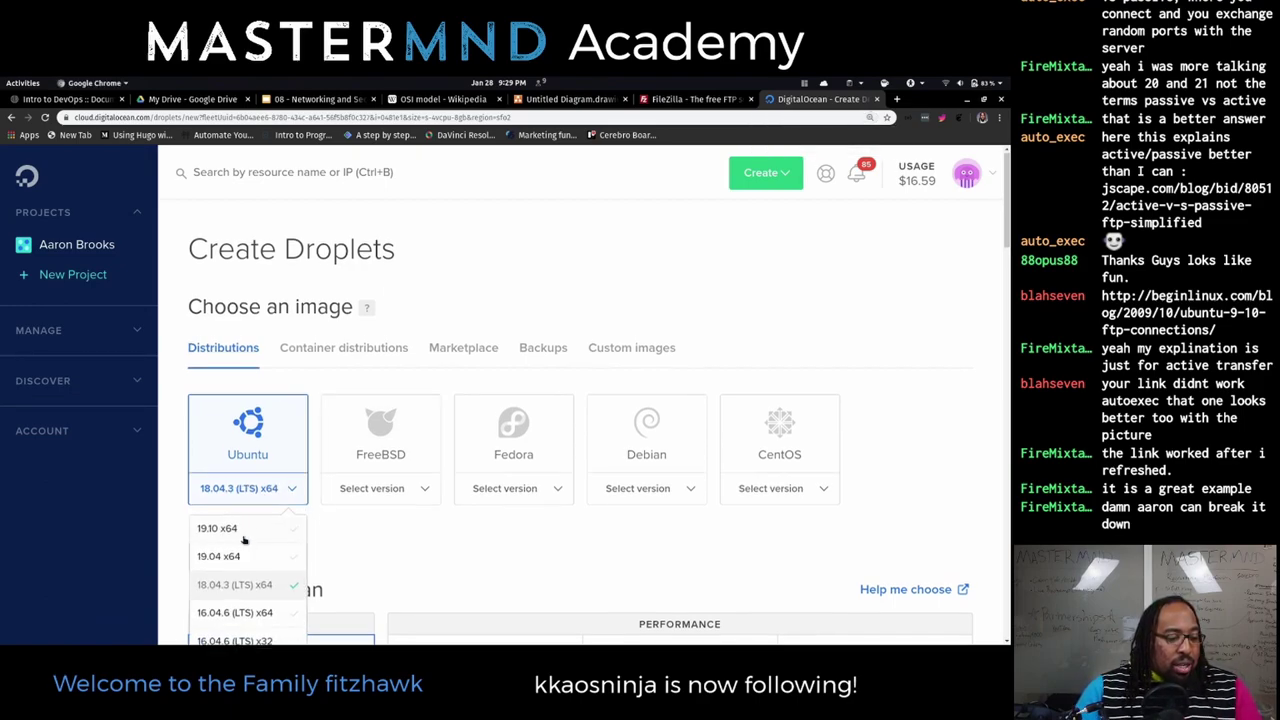
{"action": "scroll", "coordinate": [246, 537], "scroll_direction": "down", "scroll_amount": 1}
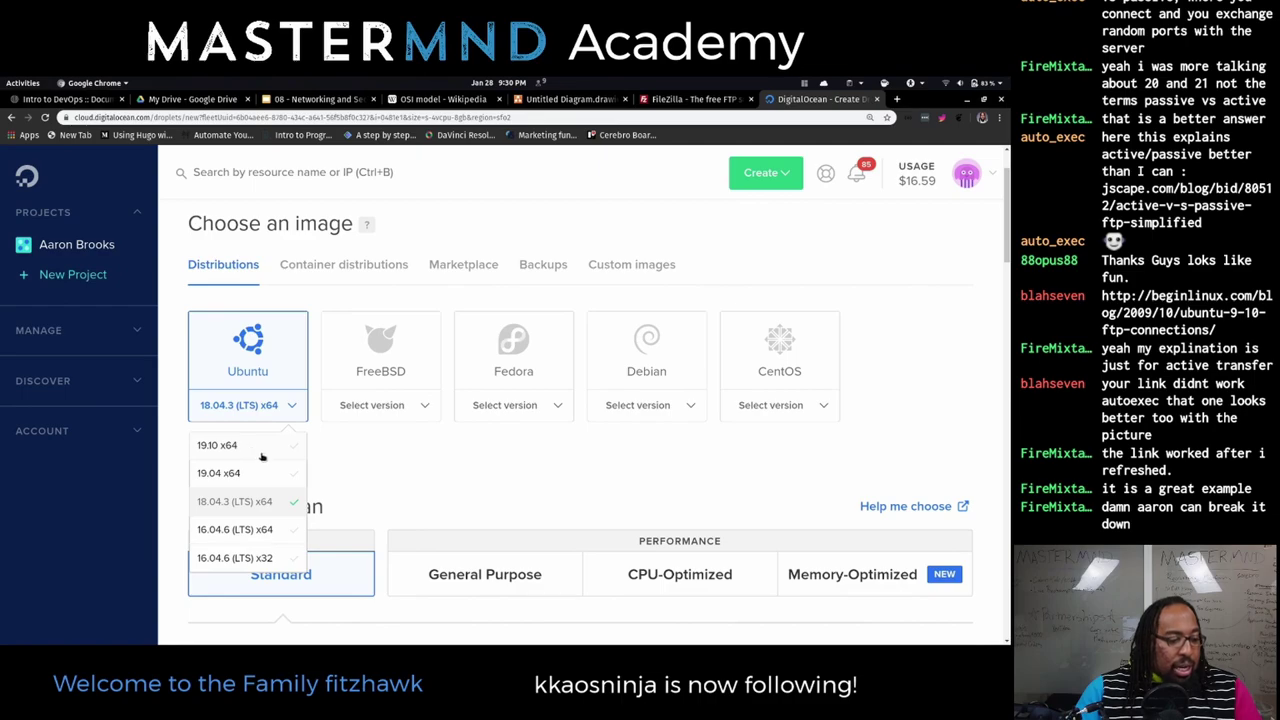
{"action": "left_click", "coordinate": [259, 456]}
- Select the $5/mo Standard plan for the droplet
{"action": "scroll", "coordinate": [440, 430], "scroll_direction": "down", "scroll_amount": 2}
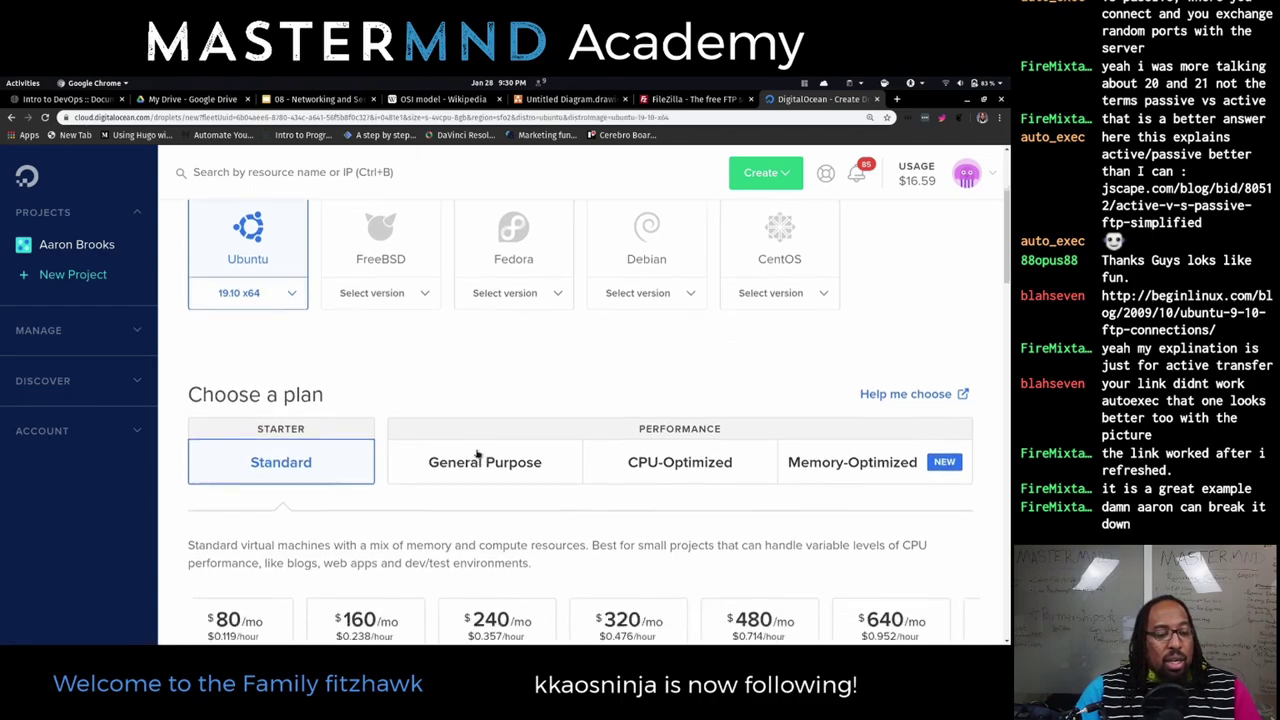
{"action": "scroll", "coordinate": [460, 415], "scroll_direction": "down", "scroll_amount": 3}
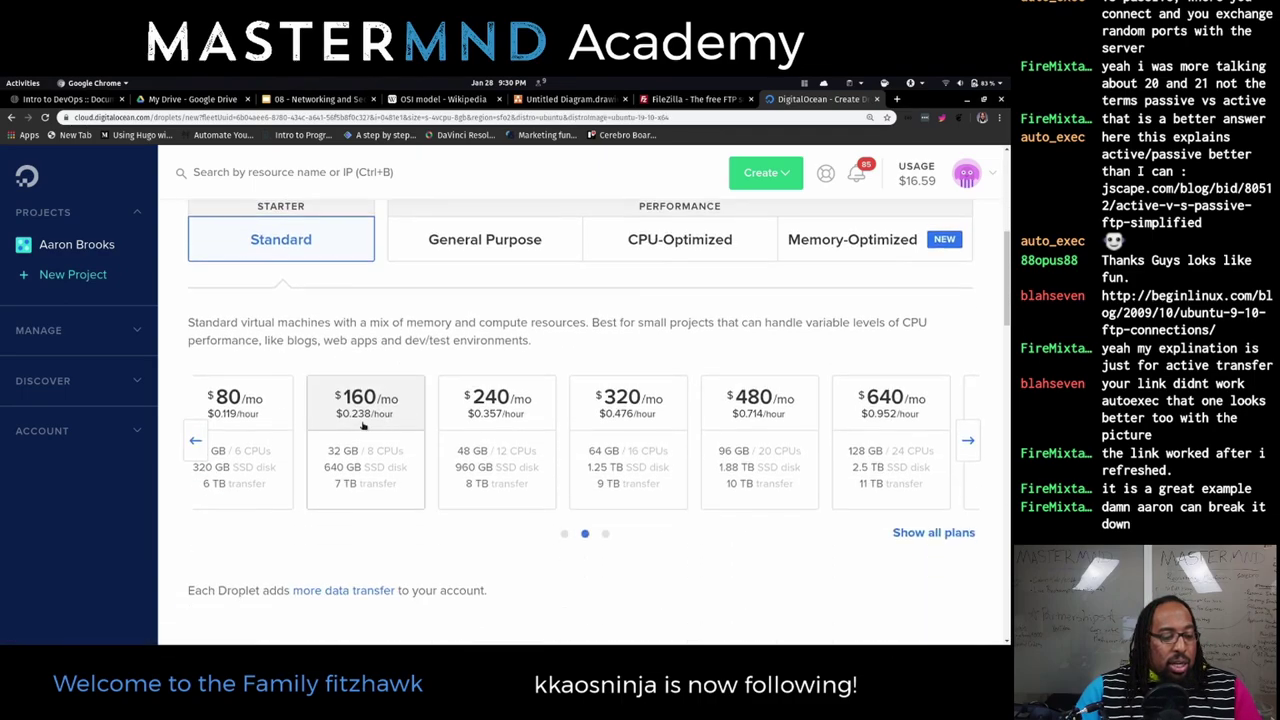
{"action": "scroll", "coordinate": [793, 388], "scroll_direction": "up", "scroll_amount": 2}
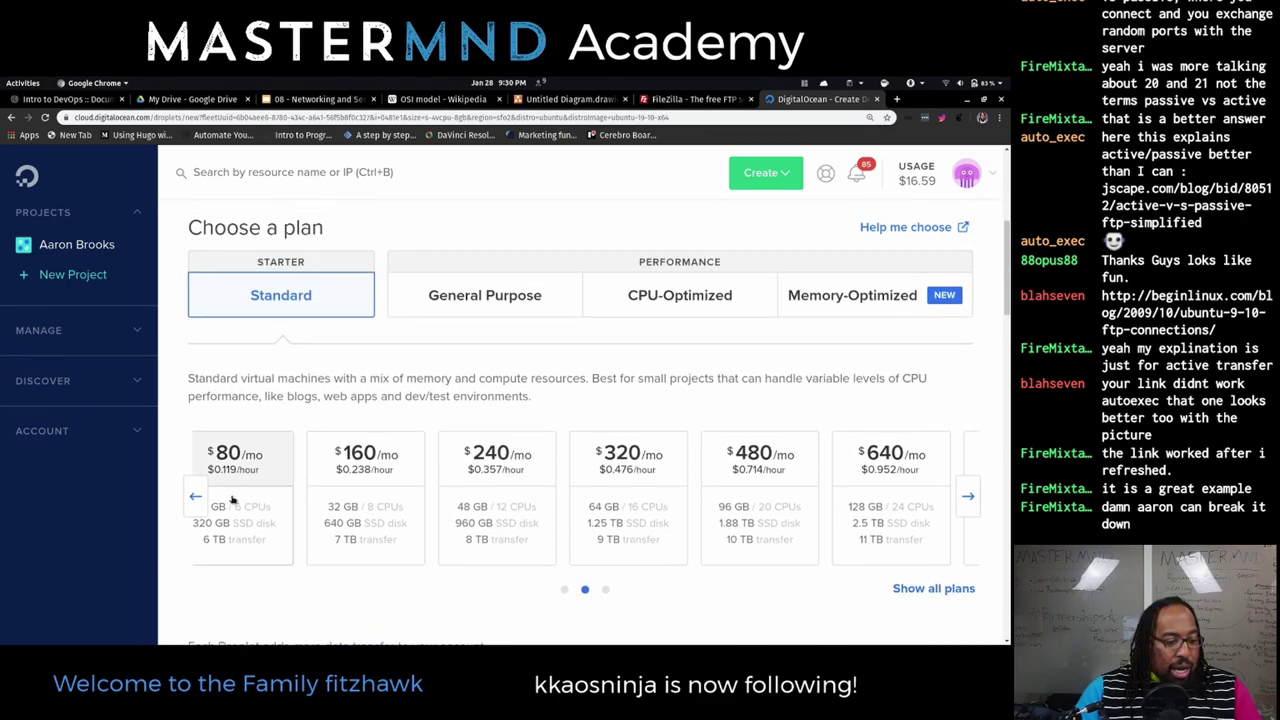
{"action": "left_click", "coordinate": [196, 497]}
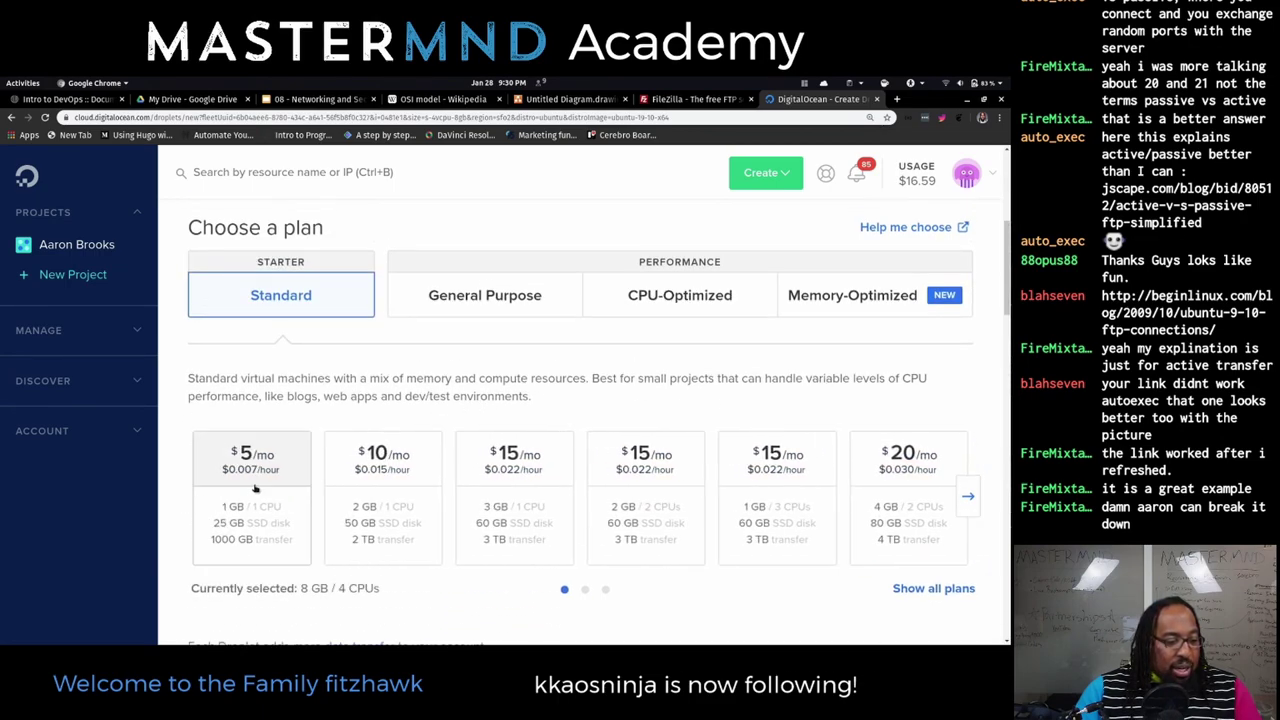
{"action": "left_click", "coordinate": [257, 489]}
- Place the droplet in the New York 1 datacenter region
{"action": "scroll", "coordinate": [493, 372], "scroll_direction": "down", "scroll_amount": 2}
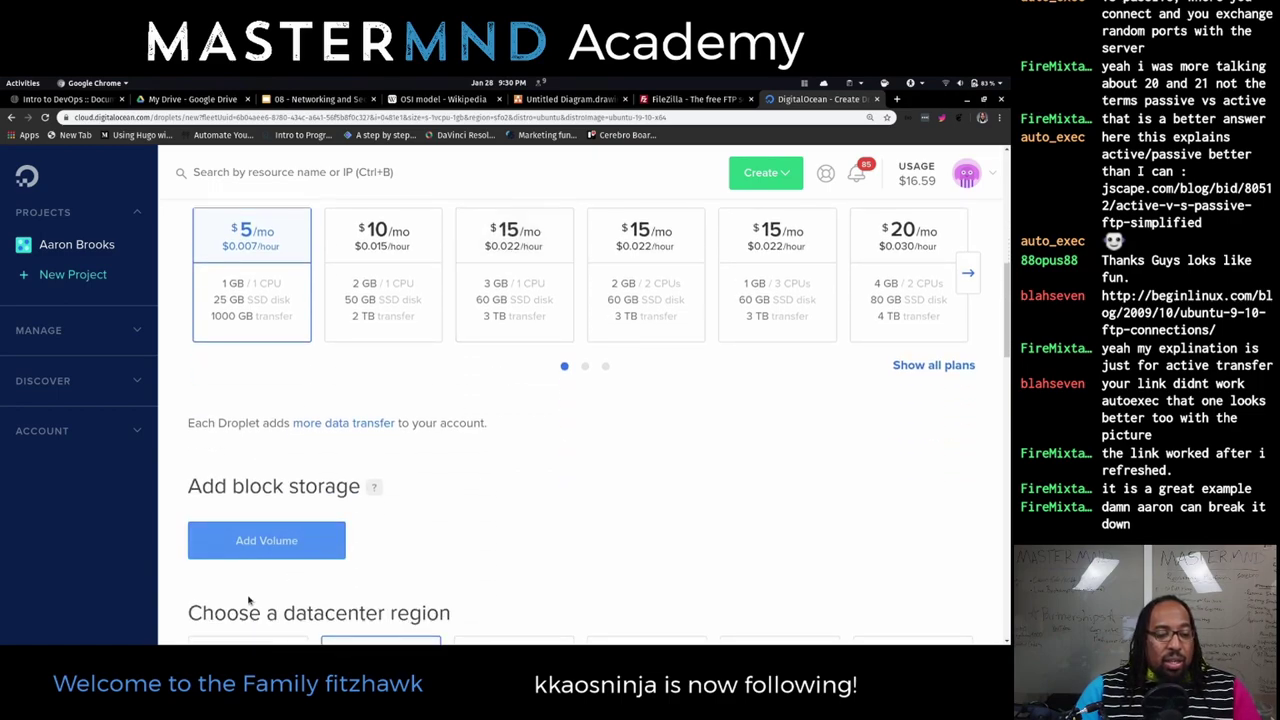
{"action": "scroll", "coordinate": [588, 460], "scroll_direction": "down", "scroll_amount": 2}
{"action": "scroll", "coordinate": [590, 370], "scroll_direction": "down", "scroll_amount": 1}
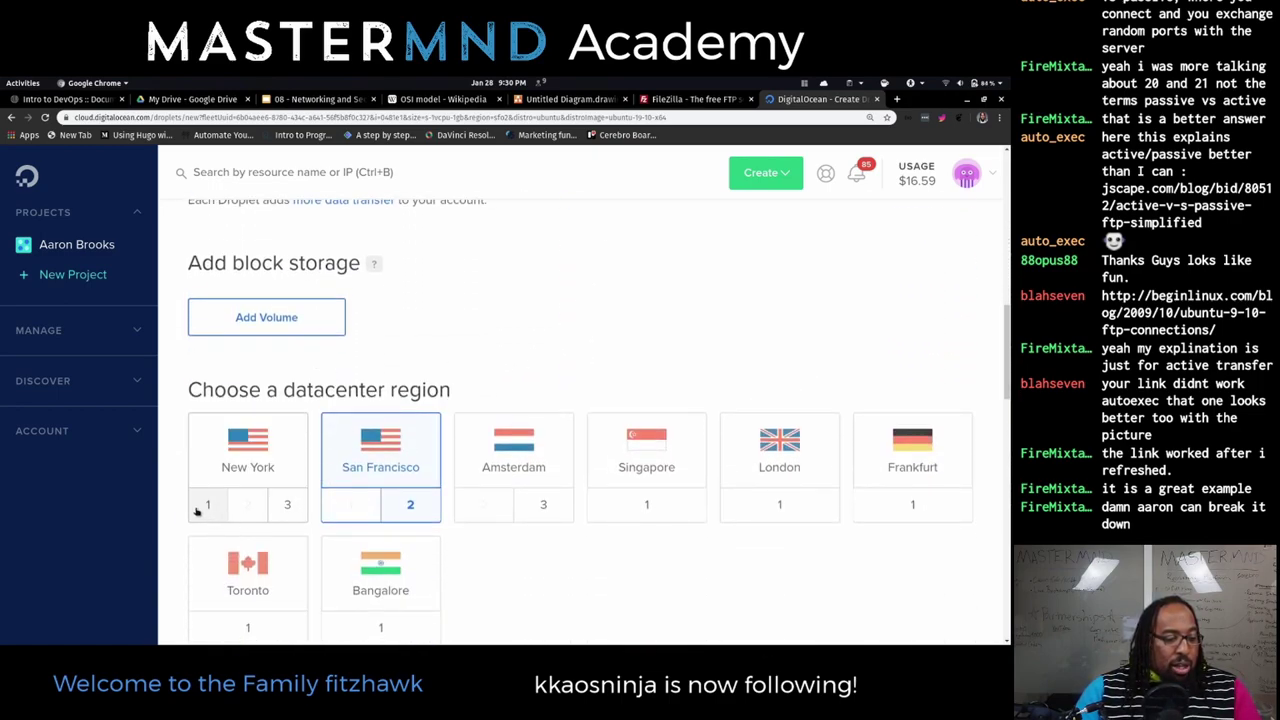
{"action": "left_click", "coordinate": [250, 505]}
{"action": "scroll", "coordinate": [450, 455], "scroll_direction": "down", "scroll_amount": 1}
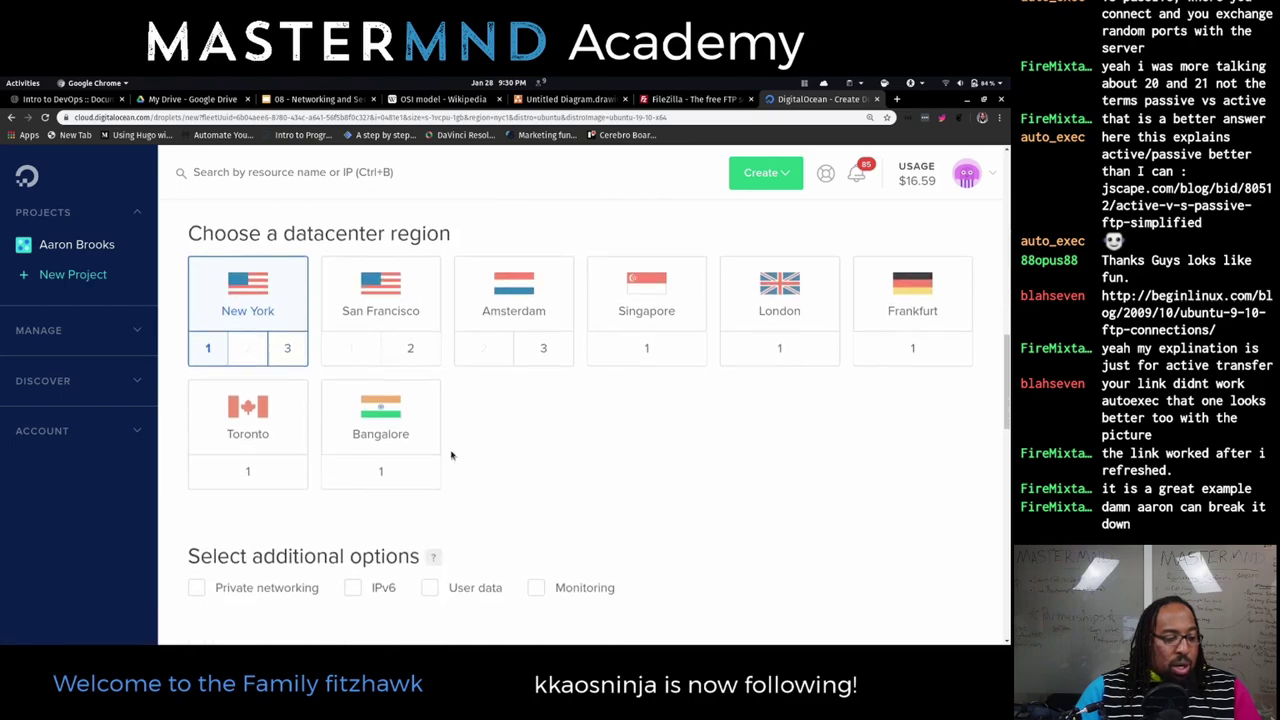
{"action": "scroll", "coordinate": [449, 451], "scroll_direction": "up", "scroll_amount": 1}
{"action": "scroll", "coordinate": [600, 452], "scroll_direction": "up", "scroll_amount": 1}
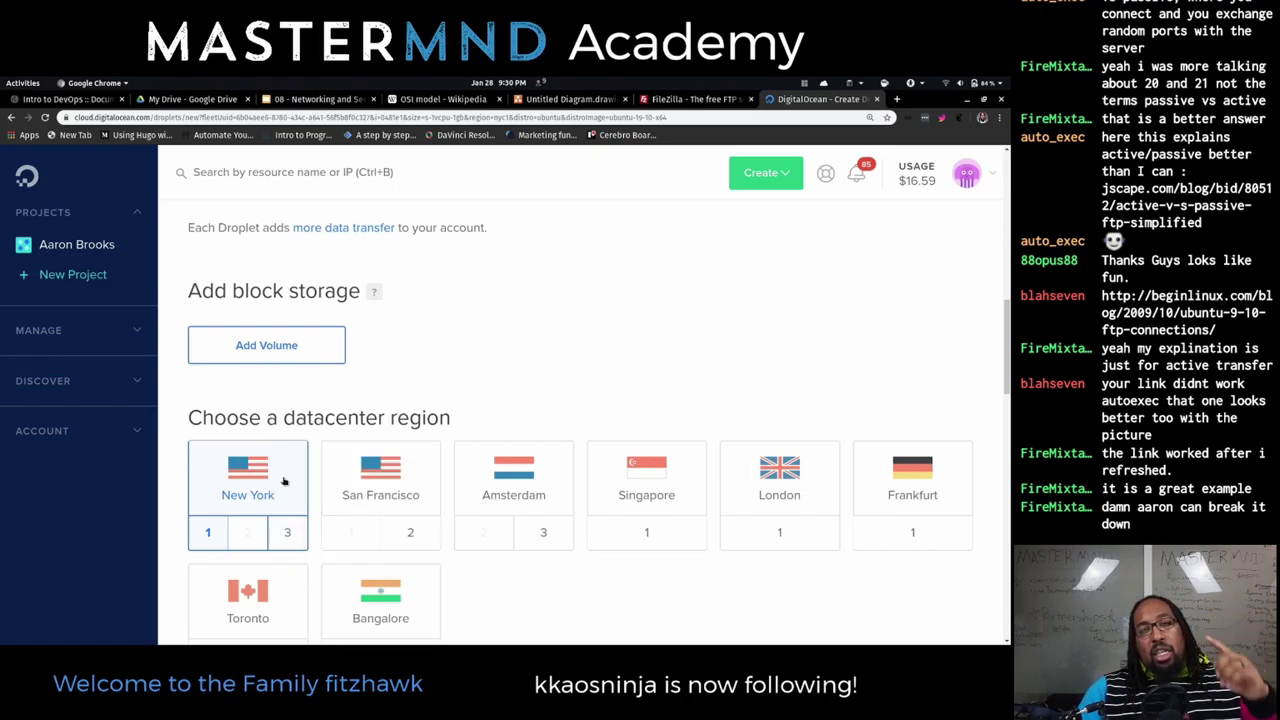
{"action": "scroll", "coordinate": [380, 450], "scroll_direction": "down", "scroll_amount": 3}
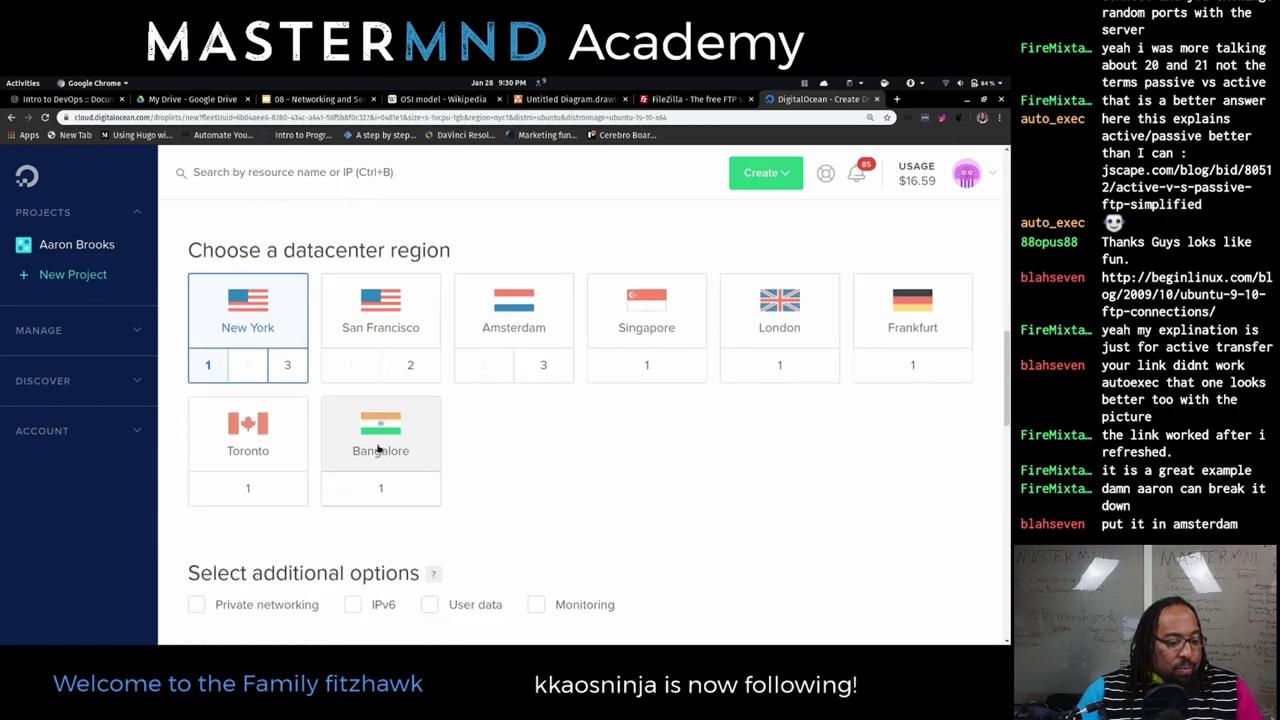
{"action": "scroll", "coordinate": [378, 450], "scroll_direction": "down", "scroll_amount": 2}
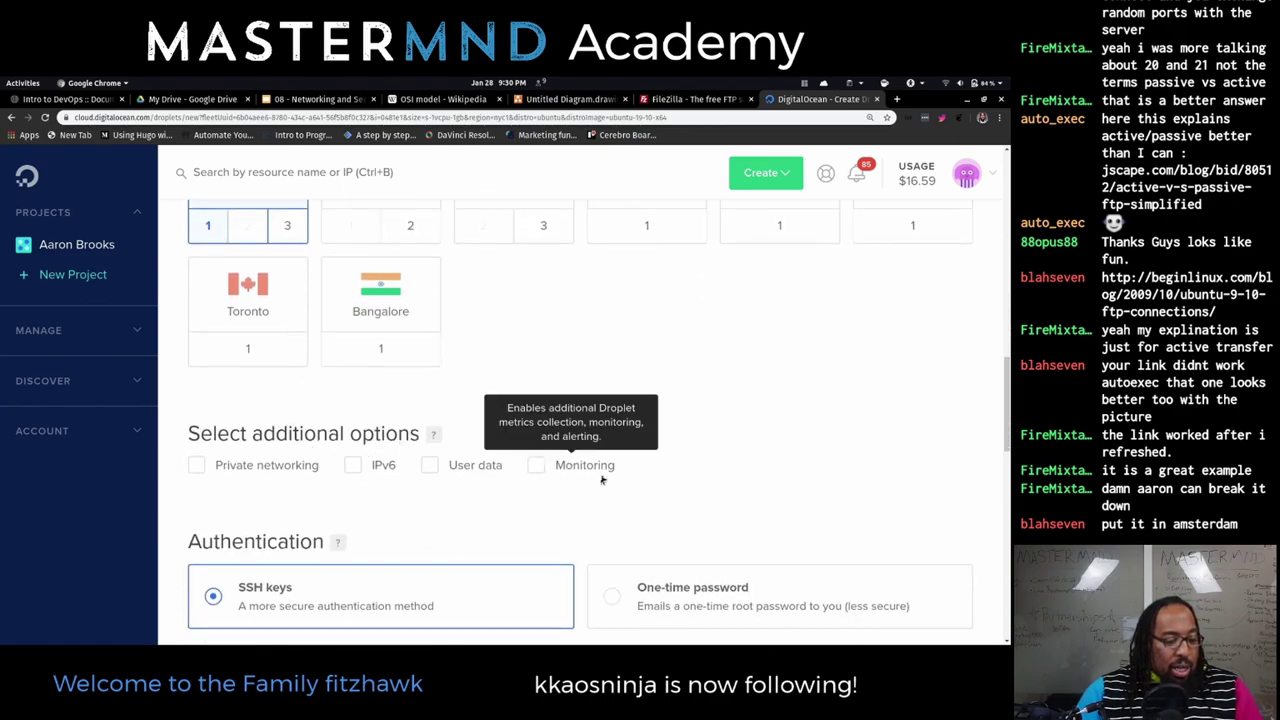
{"action": "scroll", "coordinate": [560, 476], "scroll_direction": "down", "scroll_amount": 4}
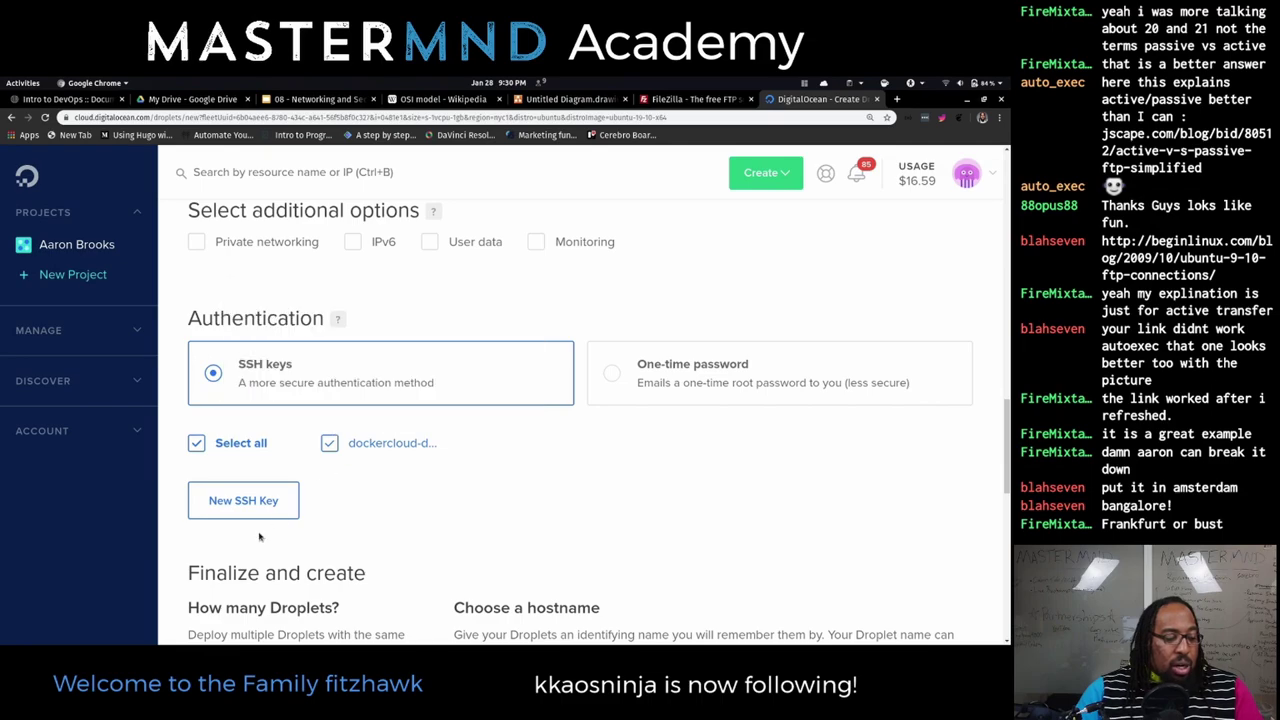
- Open the New SSH Key form and click into its key content and Name fields
{"action": "left_click", "coordinate": [231, 516]}
{"action": "left_click", "coordinate": [394, 369]}
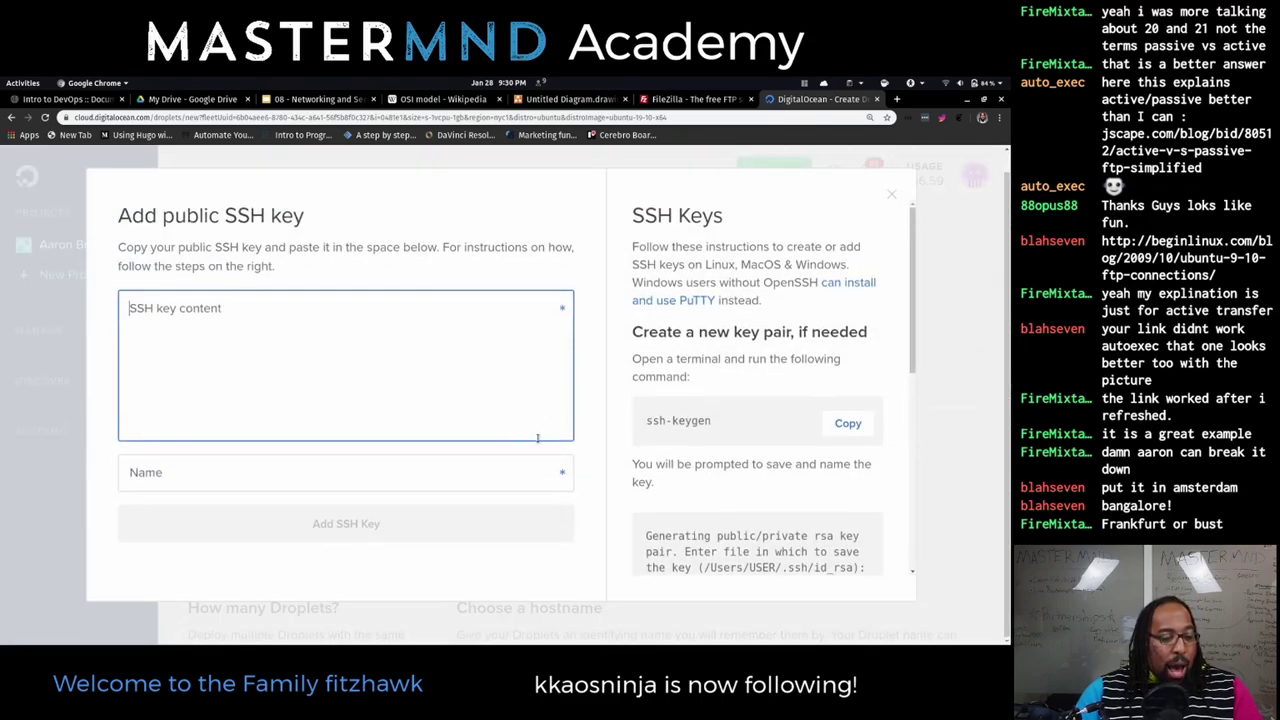
{"action": "left_click", "coordinate": [560, 474]}
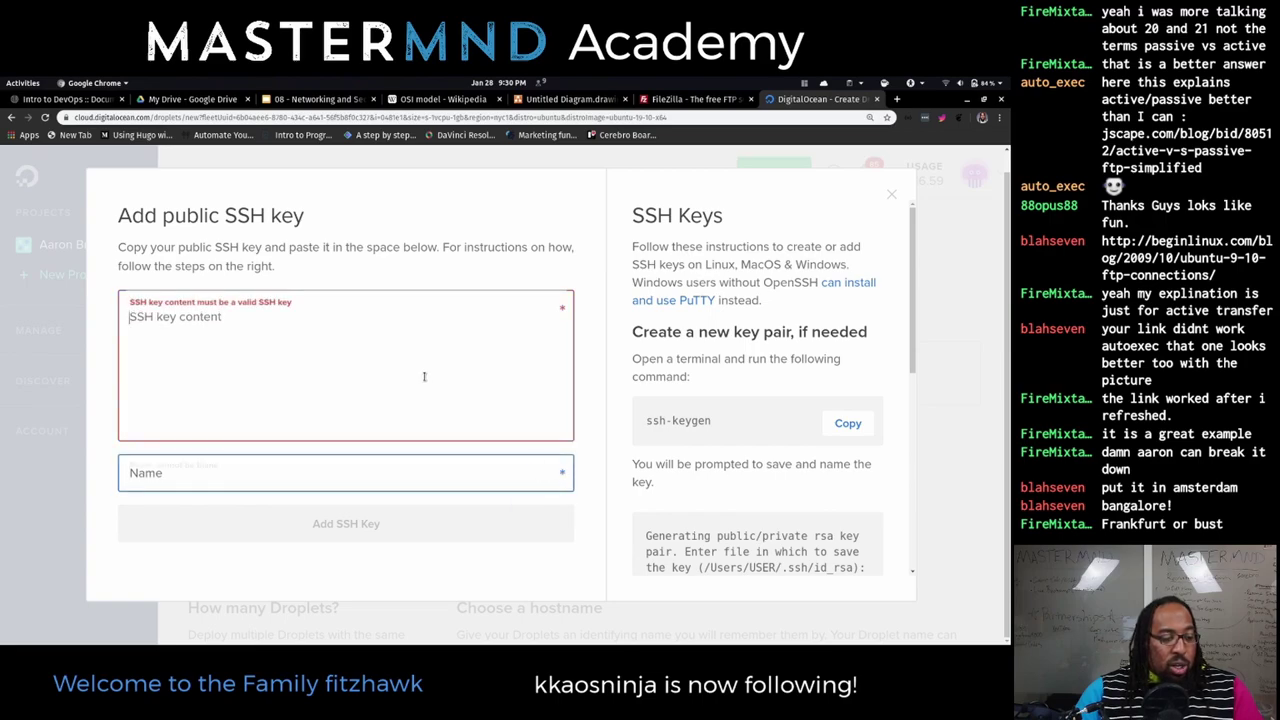
{"action": "left_click", "coordinate": [596, 361]}
- Read through the ssh-keygen instructions in the SSH Keys panel, then close the form
{"action": "scroll", "coordinate": [714, 378], "scroll_direction": "down", "scroll_amount": 2}
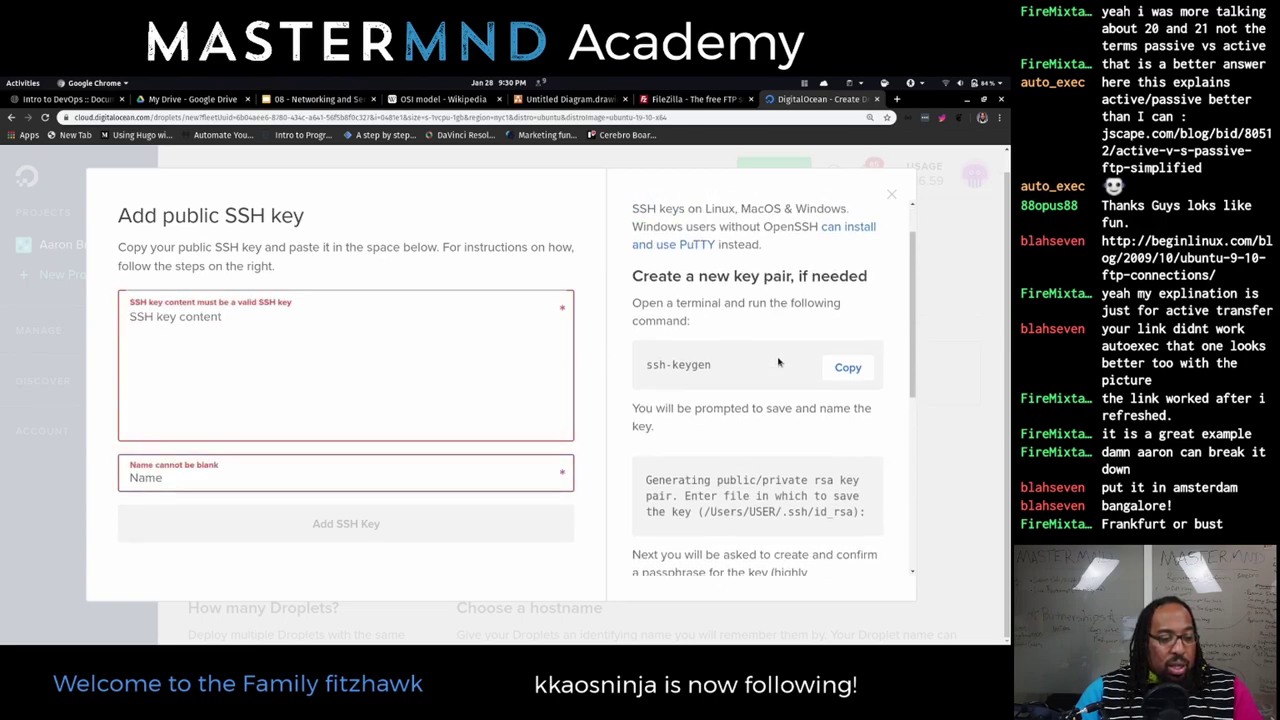
{"action": "scroll", "coordinate": [846, 358], "scroll_direction": "up", "scroll_amount": 1}
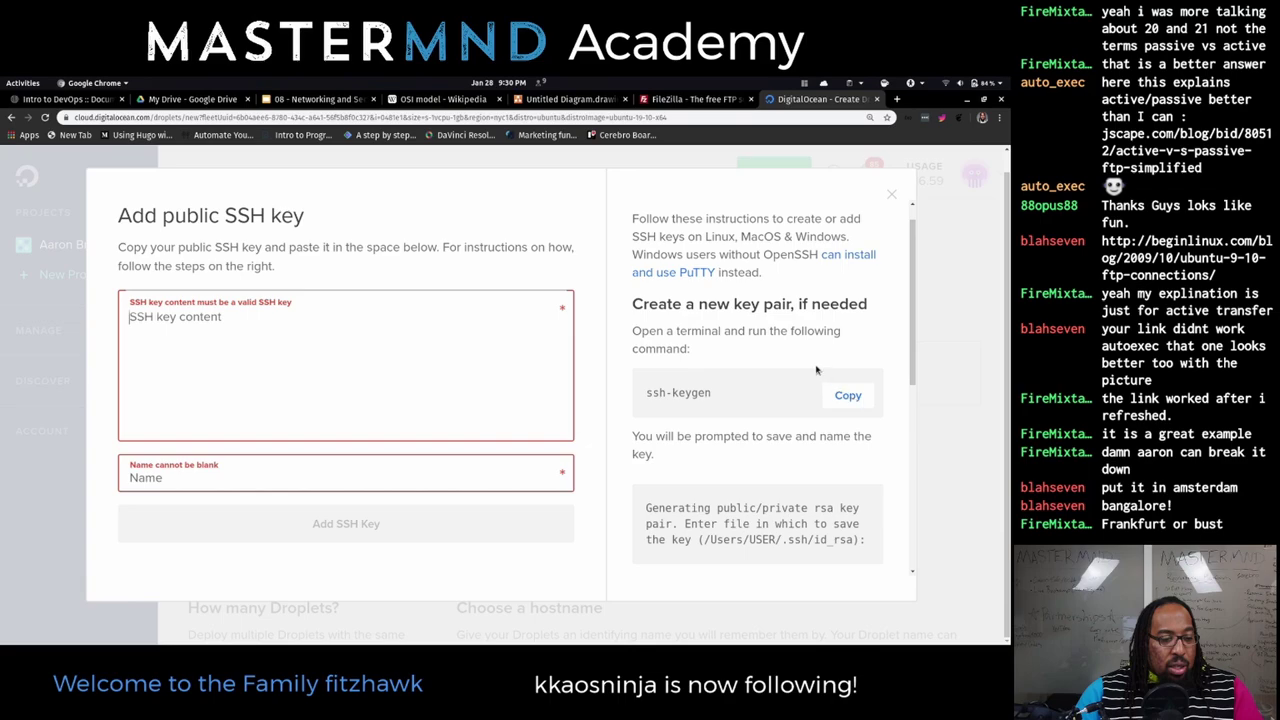
{"action": "scroll", "coordinate": [816, 370], "scroll_direction": "down", "scroll_amount": 8}
{"action": "scroll", "coordinate": [816, 370], "scroll_direction": "up", "scroll_amount": 1}
{"action": "scroll", "coordinate": [840, 300], "scroll_direction": "down", "scroll_amount": 1}
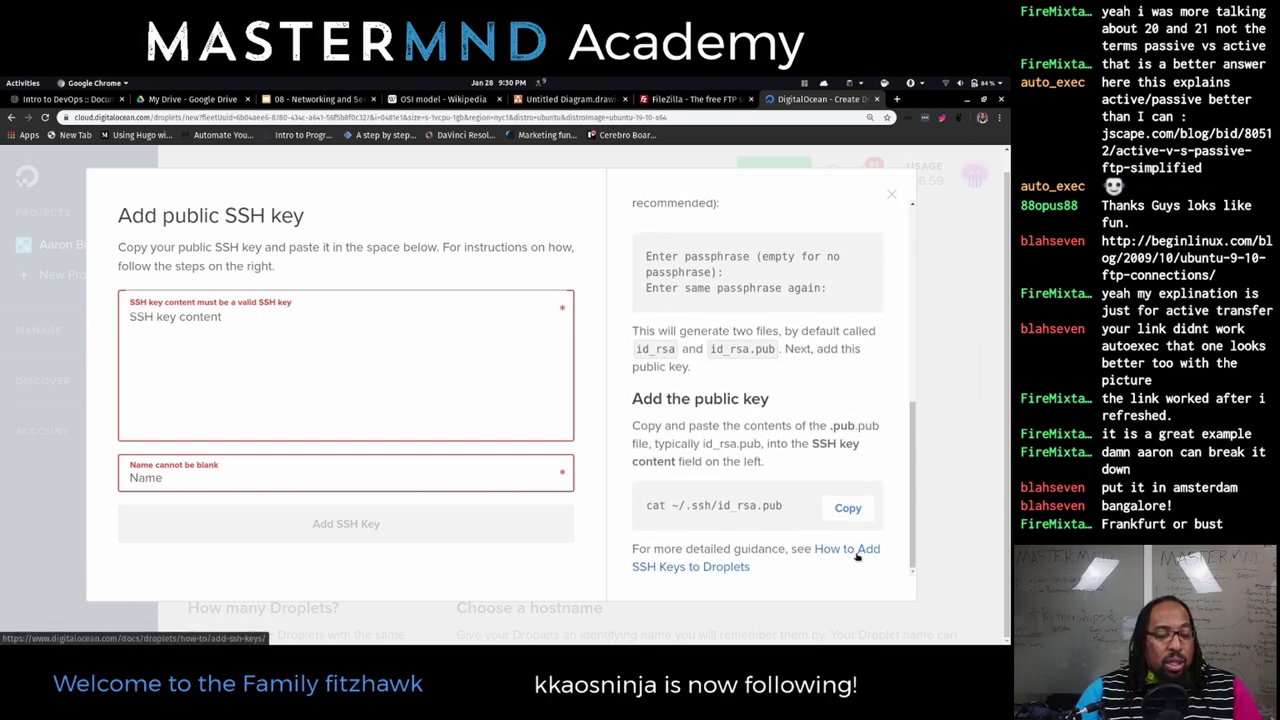
{"action": "scroll", "coordinate": [834, 509], "scroll_direction": "up", "scroll_amount": 8}
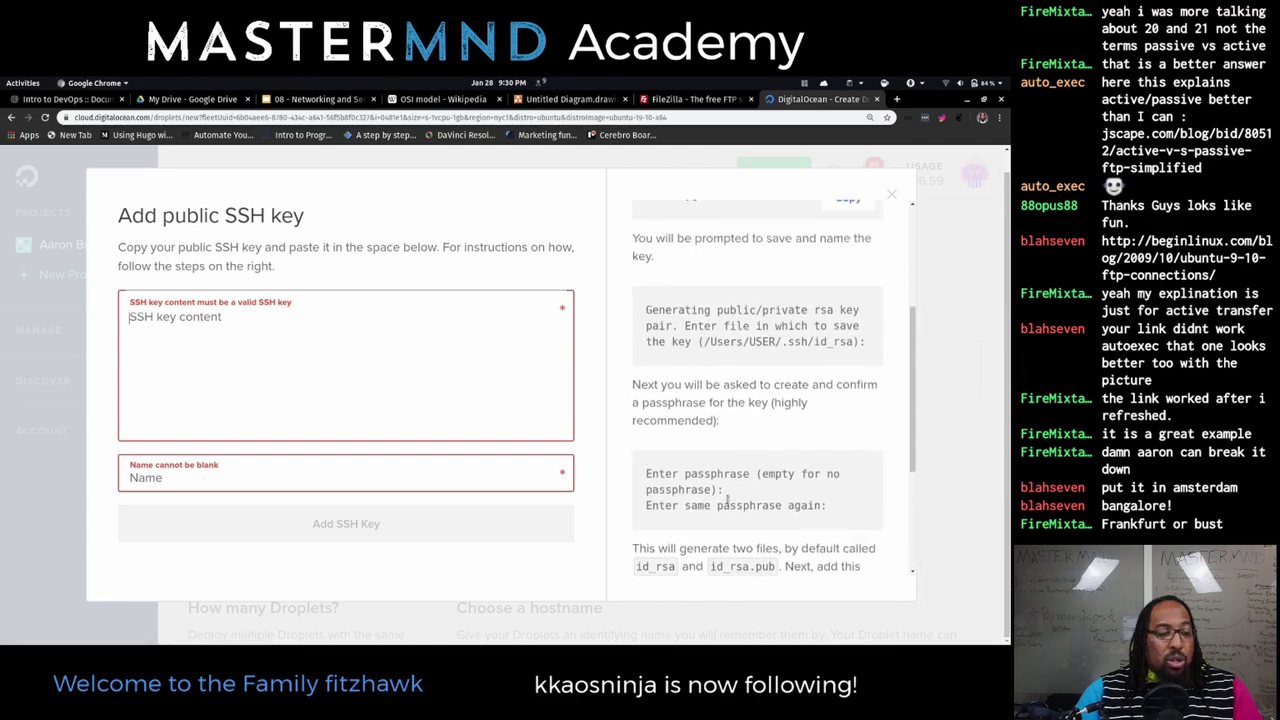
{"action": "scroll", "coordinate": [851, 334], "scroll_direction": "up", "scroll_amount": 1}
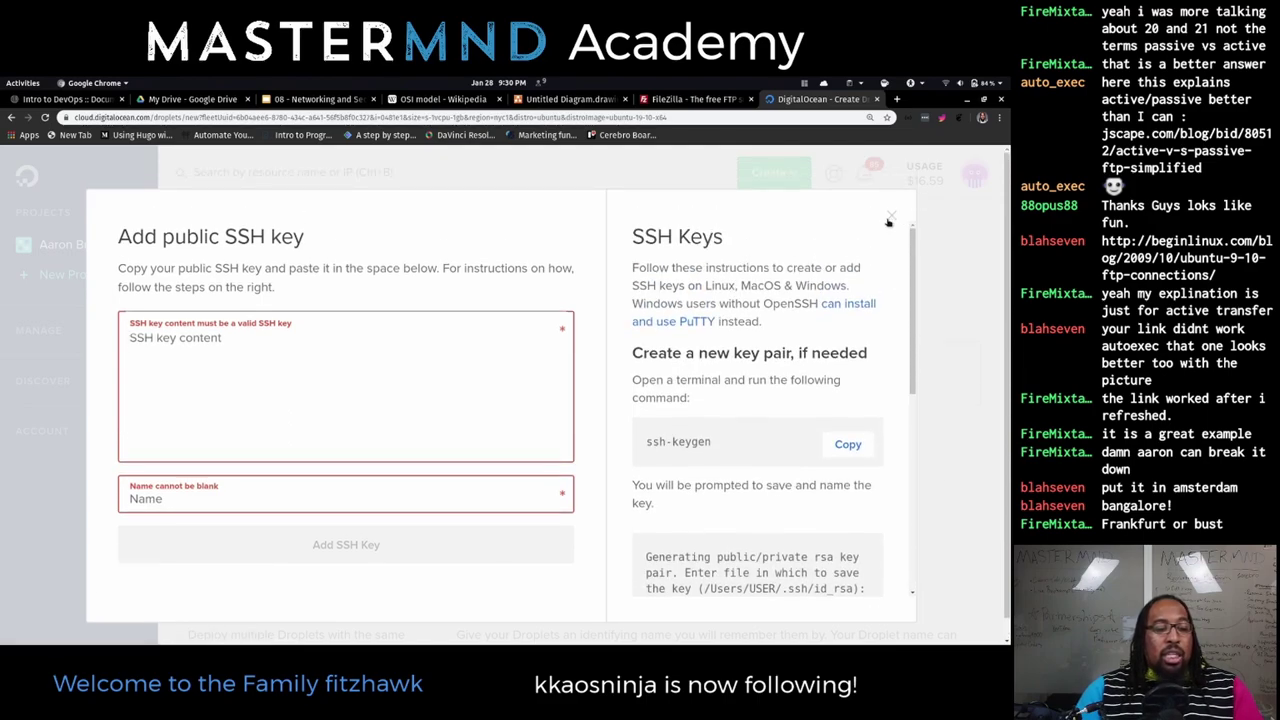
{"action": "left_click", "coordinate": [888, 220]}
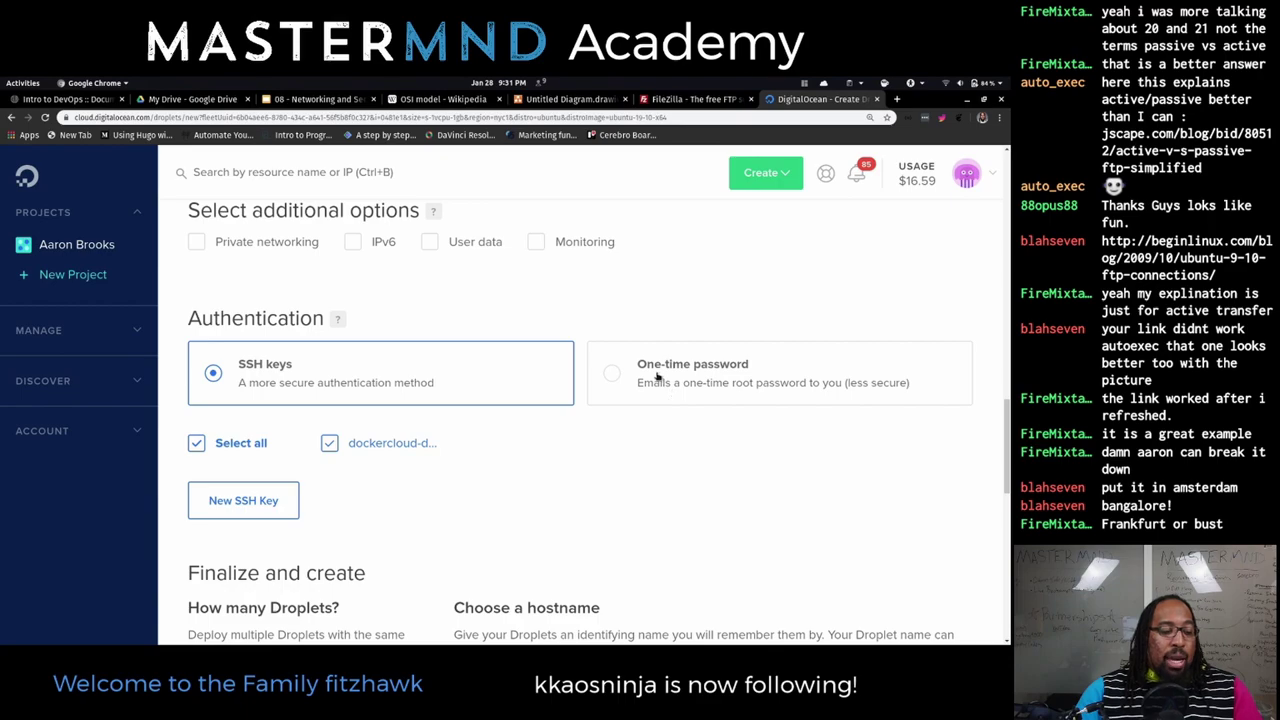
- Switch droplet authentication to One-time password and open a new Chrome tab
{"action": "left_click", "coordinate": [612, 379]}
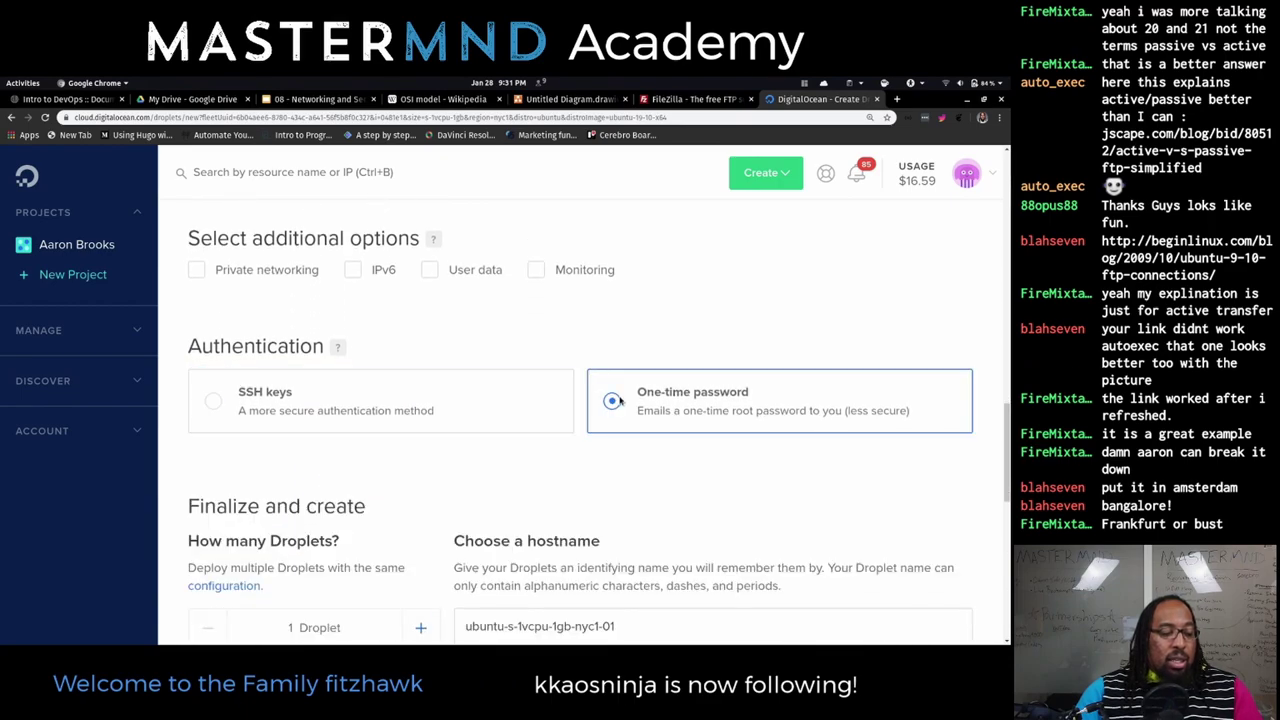
{"action": "scroll", "coordinate": [432, 433], "scroll_direction": "down", "scroll_amount": 2}
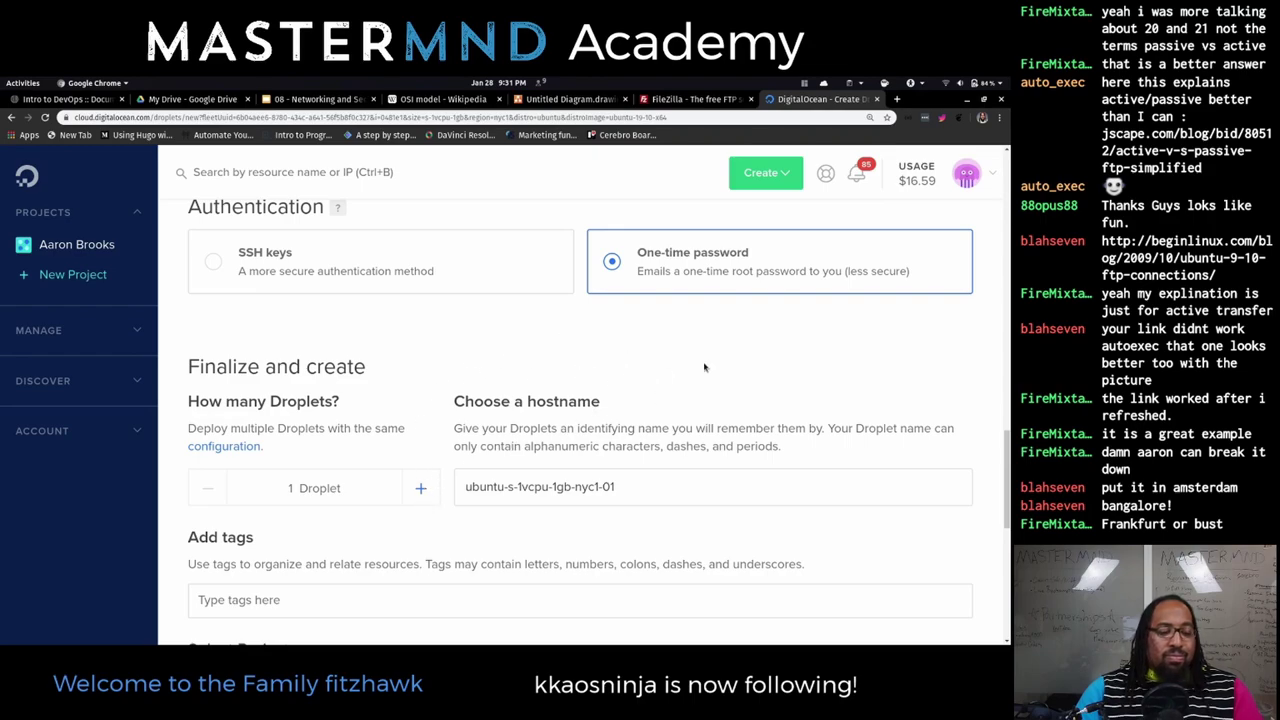
{"action": "left_click", "coordinate": [570, 99]}
{"action": "left_click", "coordinate": [897, 99]}
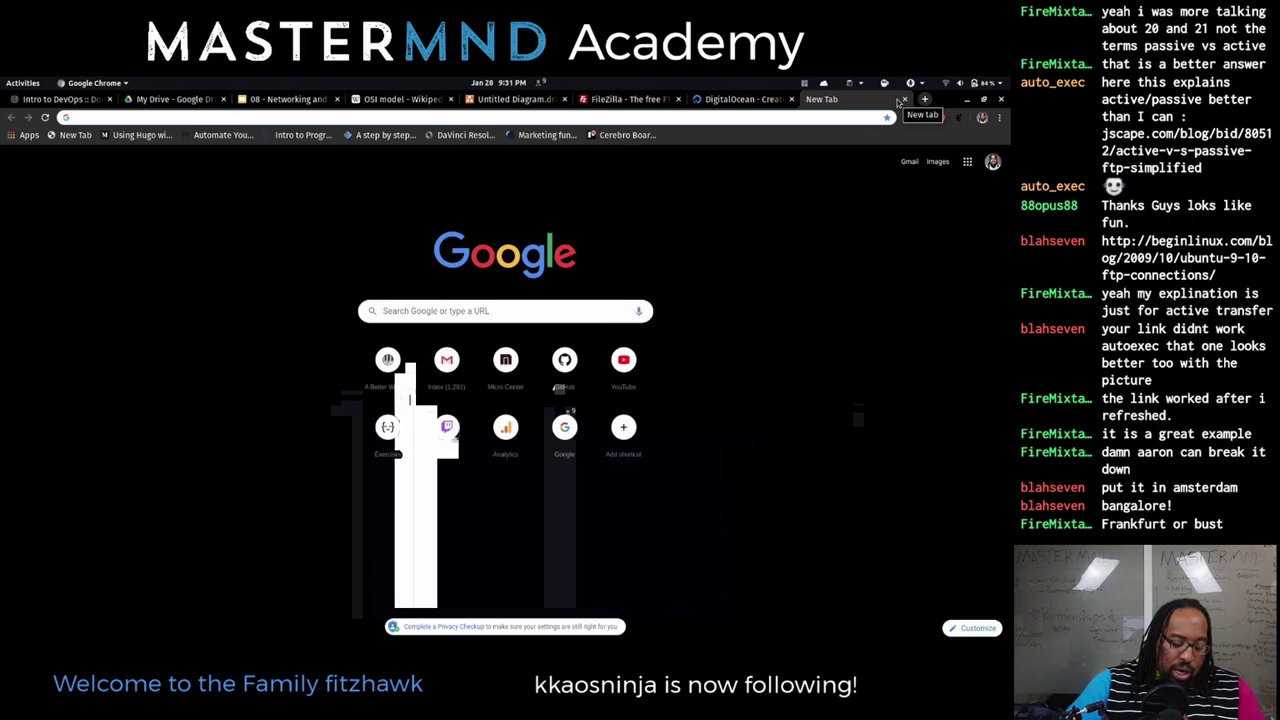
- Load console.aws.amazon.com in the new tab, then return to the DigitalOcean Create Droplets tab
{"action": "type", "text": "cp"}
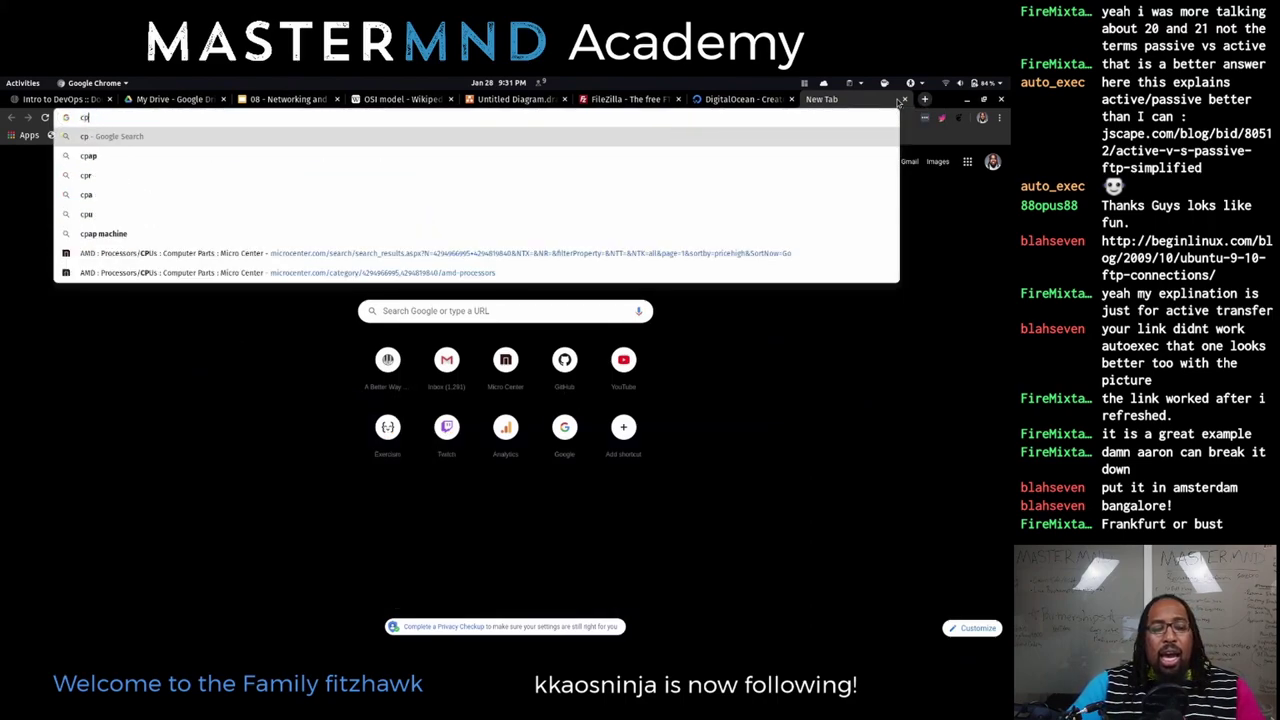
{"action": "key", "text": "BackSpace"}
{"action": "type", "text": "onsole.aws.amazon.com"}
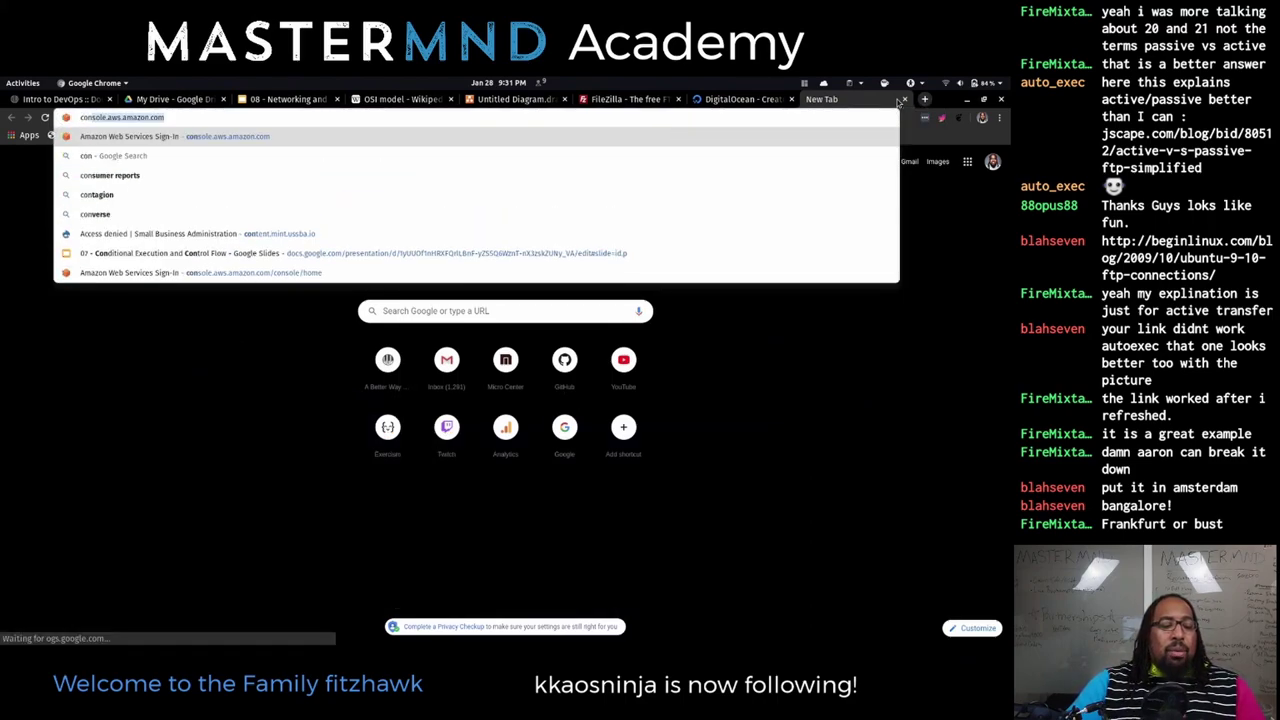
{"action": "key", "text": "Return"}
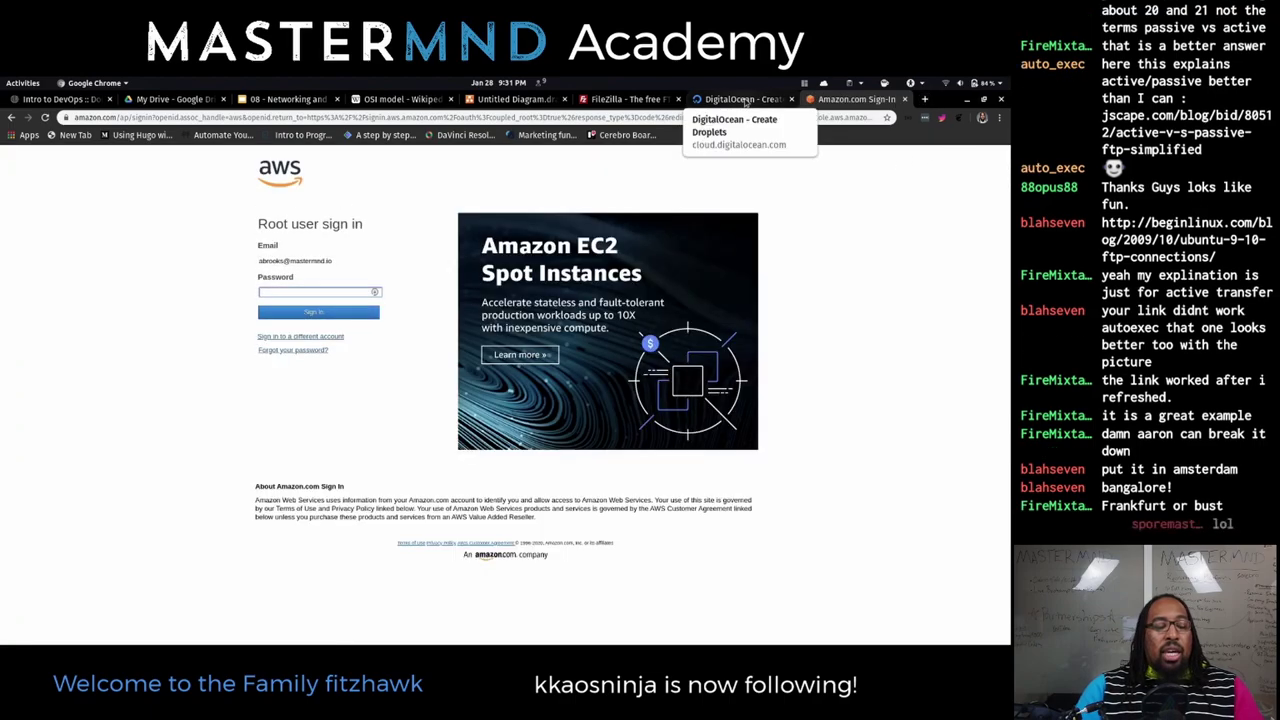
{"action": "left_click", "coordinate": [745, 100]}
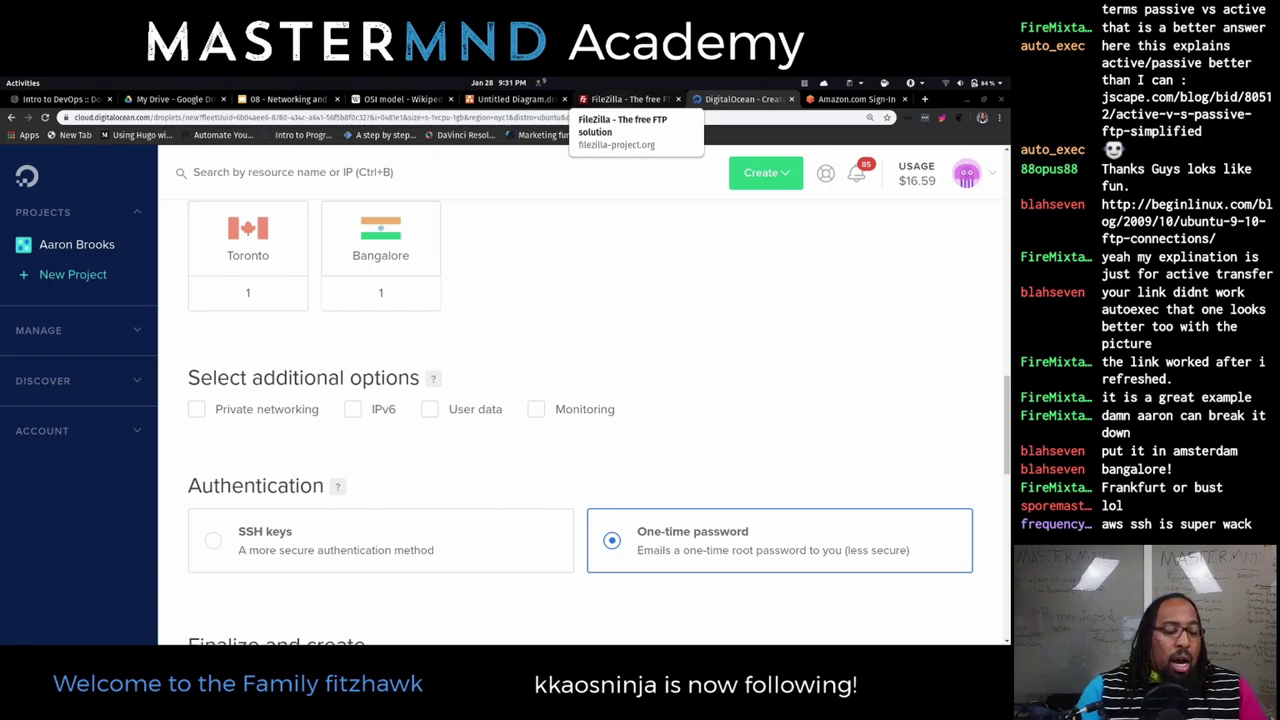
{"action": "scroll", "coordinate": [236, 318], "scroll_direction": "down", "scroll_amount": 3}
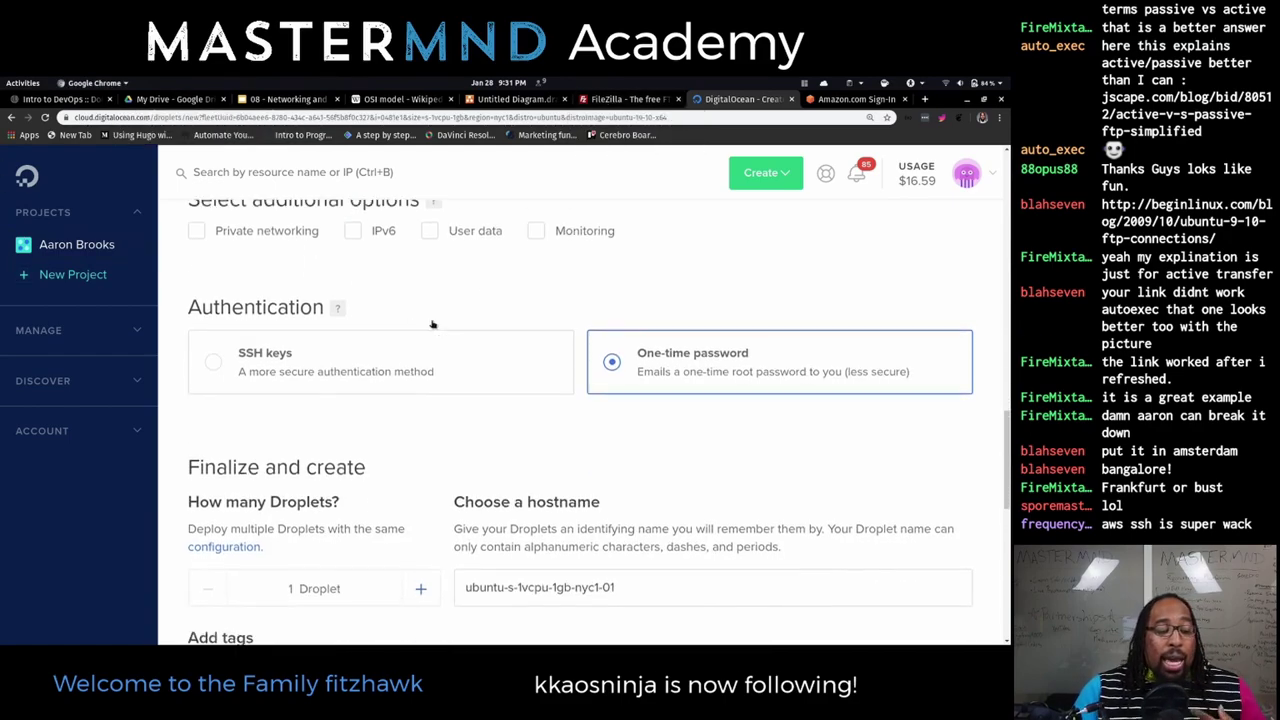
{"action": "left_click", "coordinate": [236, 318]}
{"action": "scroll", "coordinate": [440, 230], "scroll_direction": "down", "scroll_amount": 1}
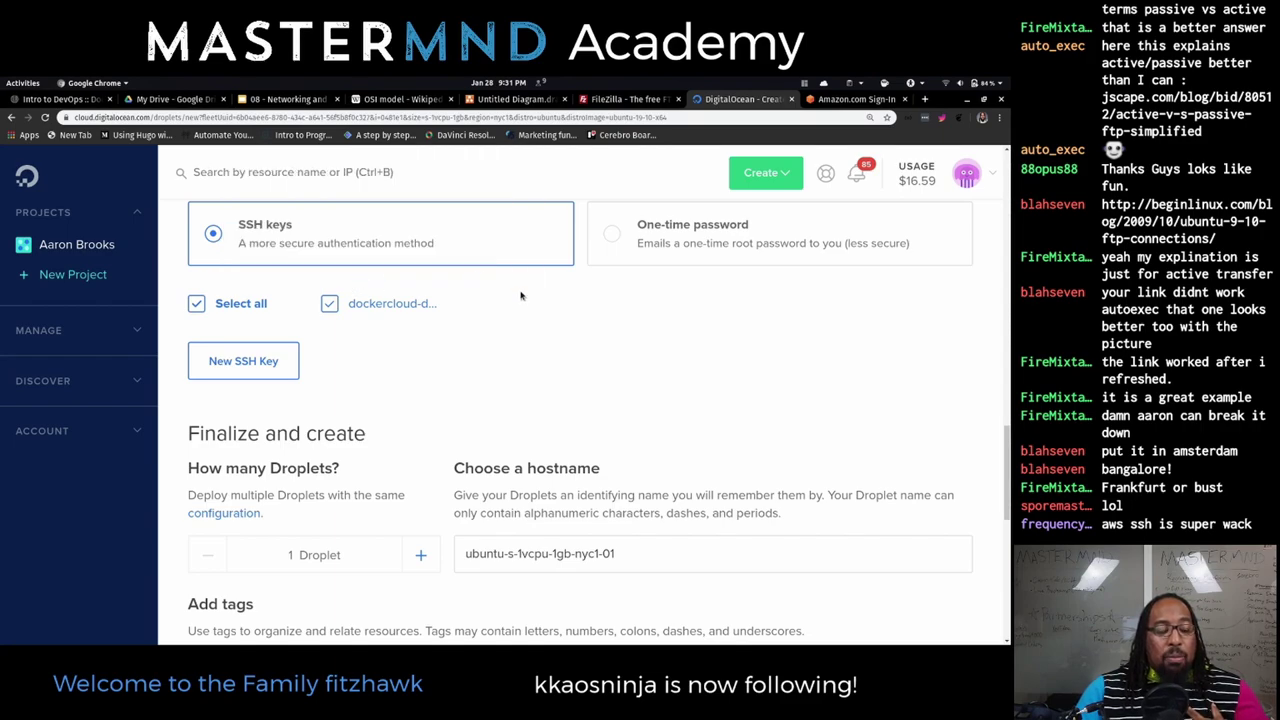
{"action": "scroll", "coordinate": [520, 292], "scroll_direction": "up", "scroll_amount": 2}
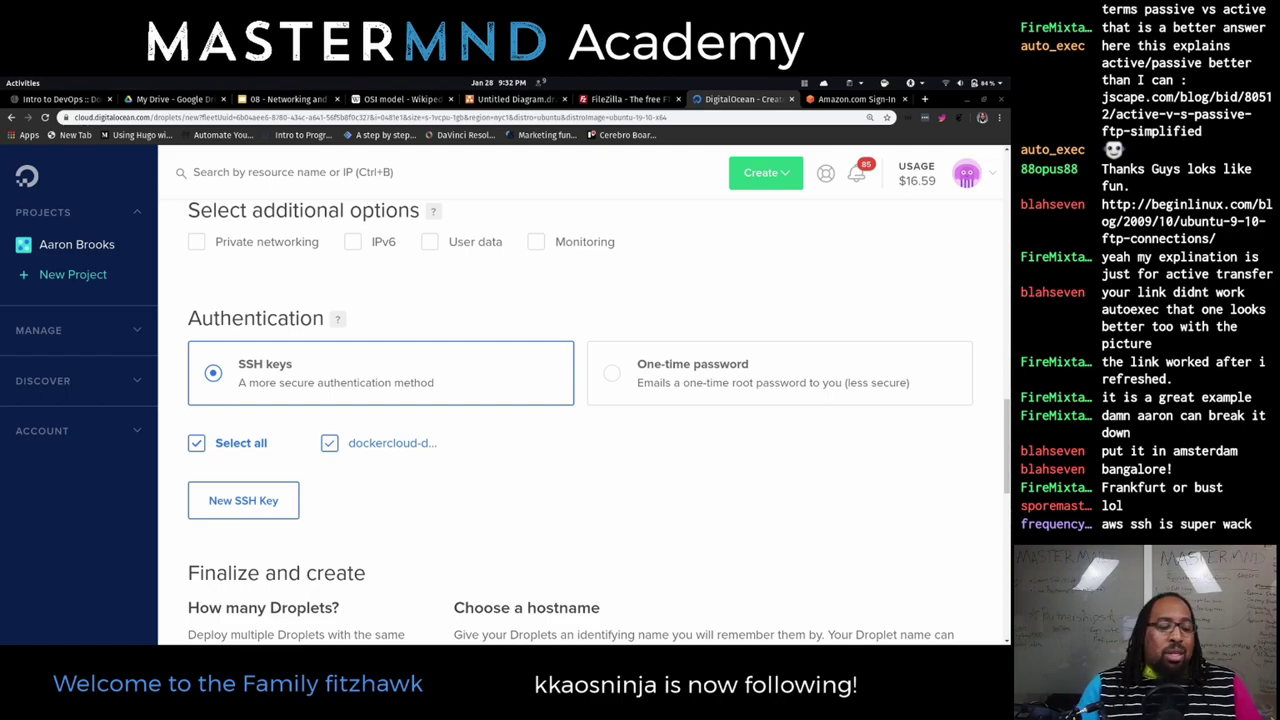
{"action": "left_click", "coordinate": [684, 372]}
{"action": "scroll", "coordinate": [540, 507], "scroll_direction": "down", "scroll_amount": 2}
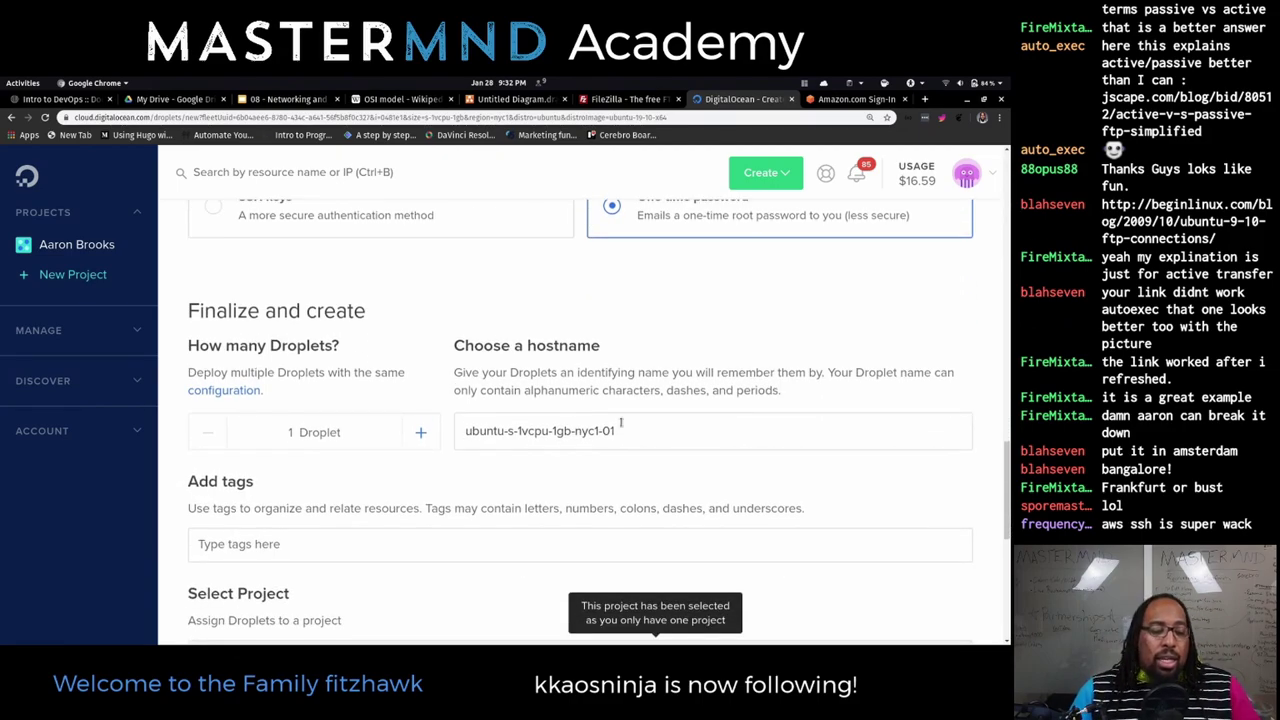
{"action": "scroll", "coordinate": [621, 422], "scroll_direction": "up", "scroll_amount": 2}
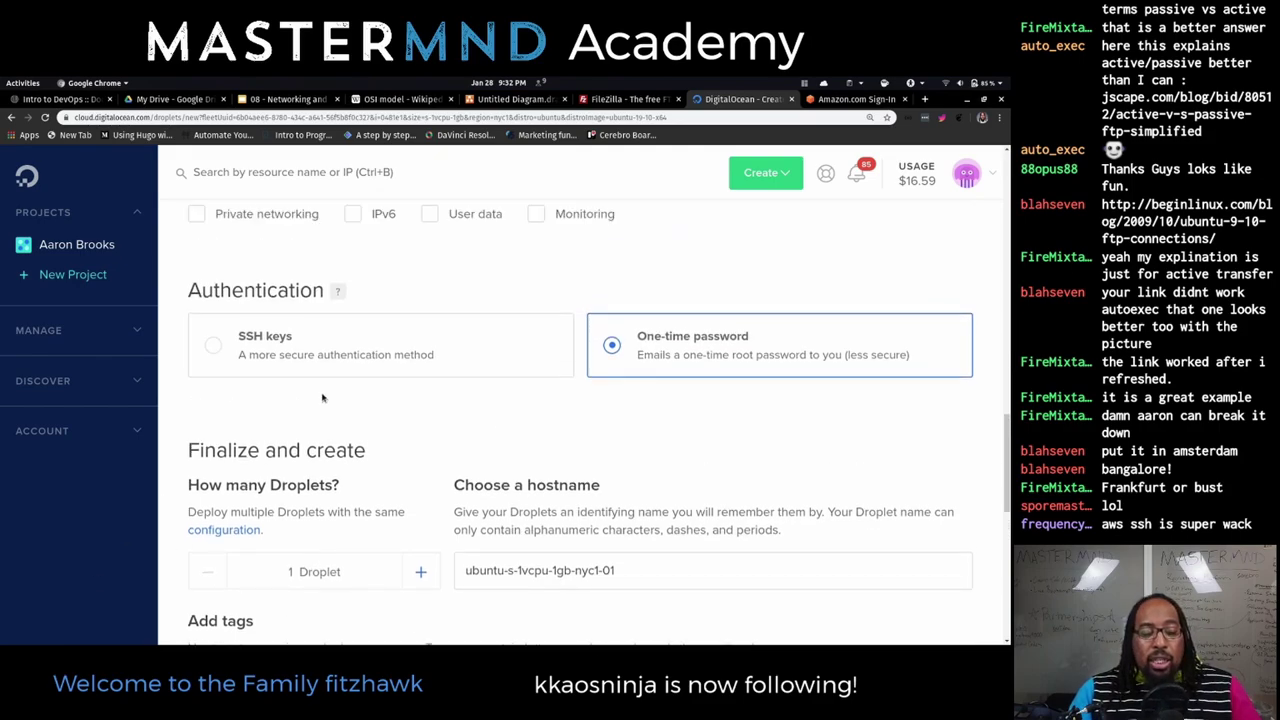
{"action": "left_click", "coordinate": [265, 338]}
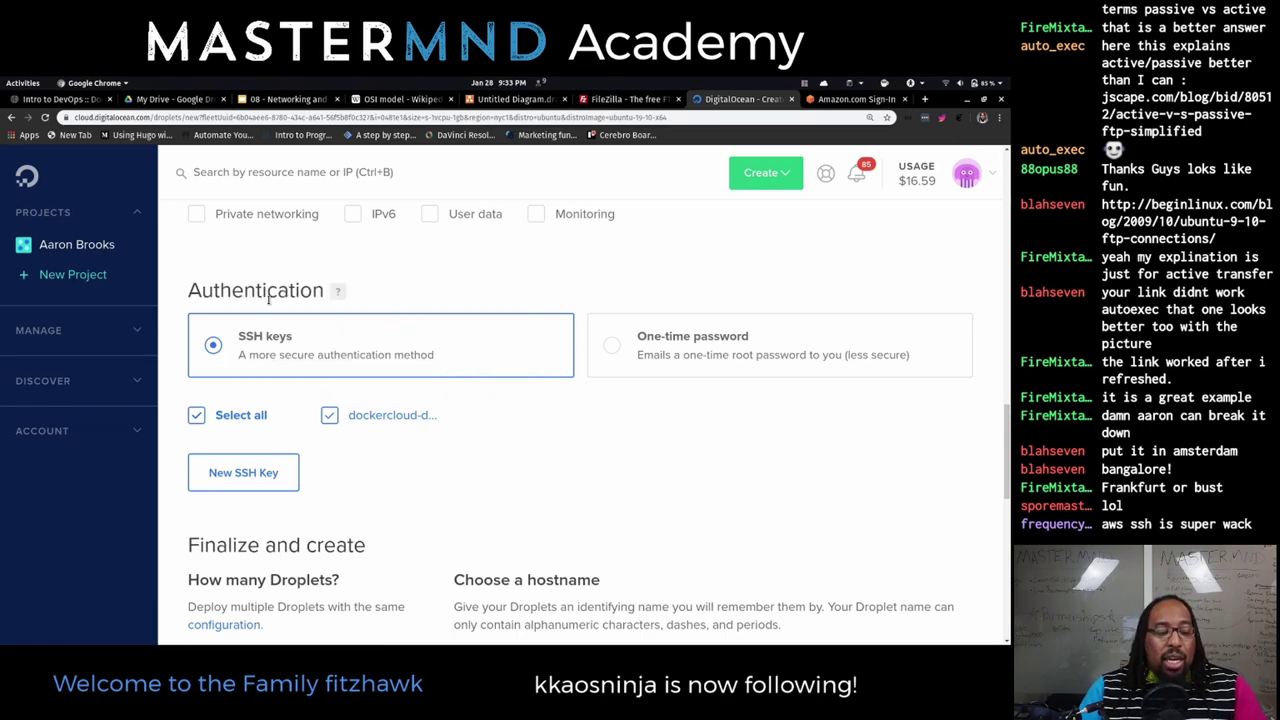
- Open and review the Add public SSH key form, close it, and go to the AWS sign-in tab
{"action": "left_click", "coordinate": [262, 473]}
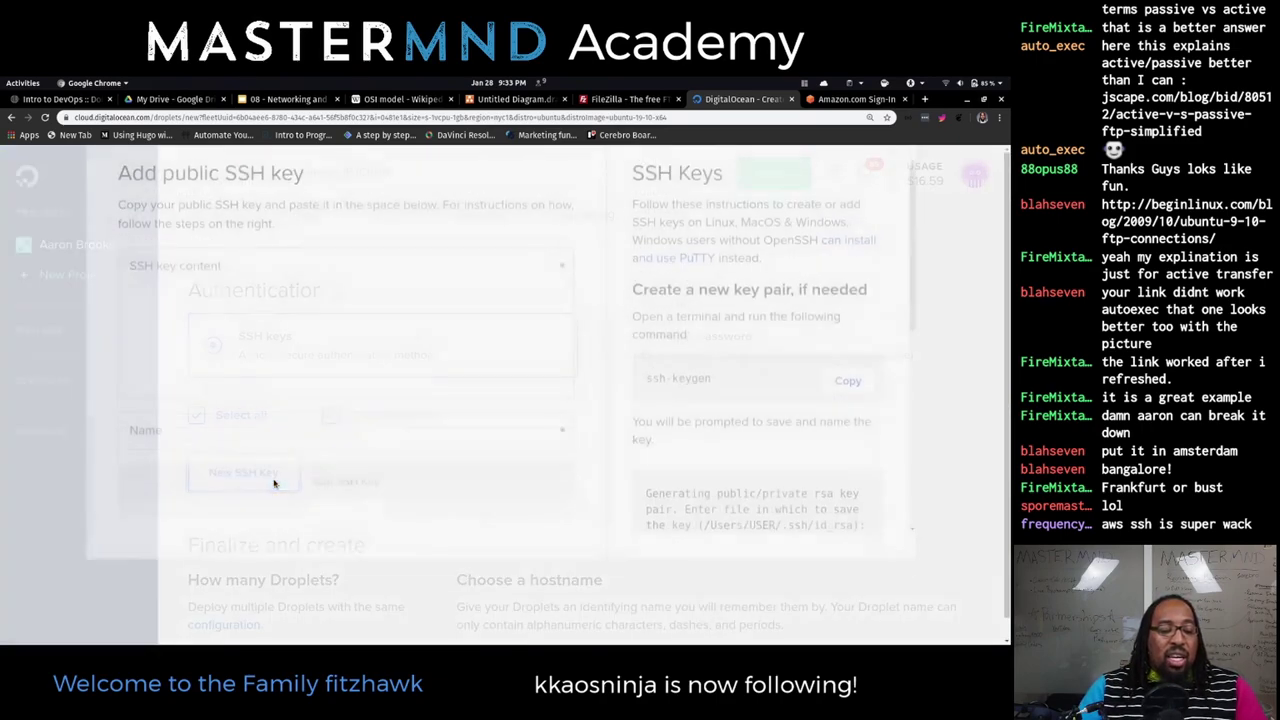
{"action": "scroll", "coordinate": [712, 406], "scroll_direction": "down", "scroll_amount": 5}
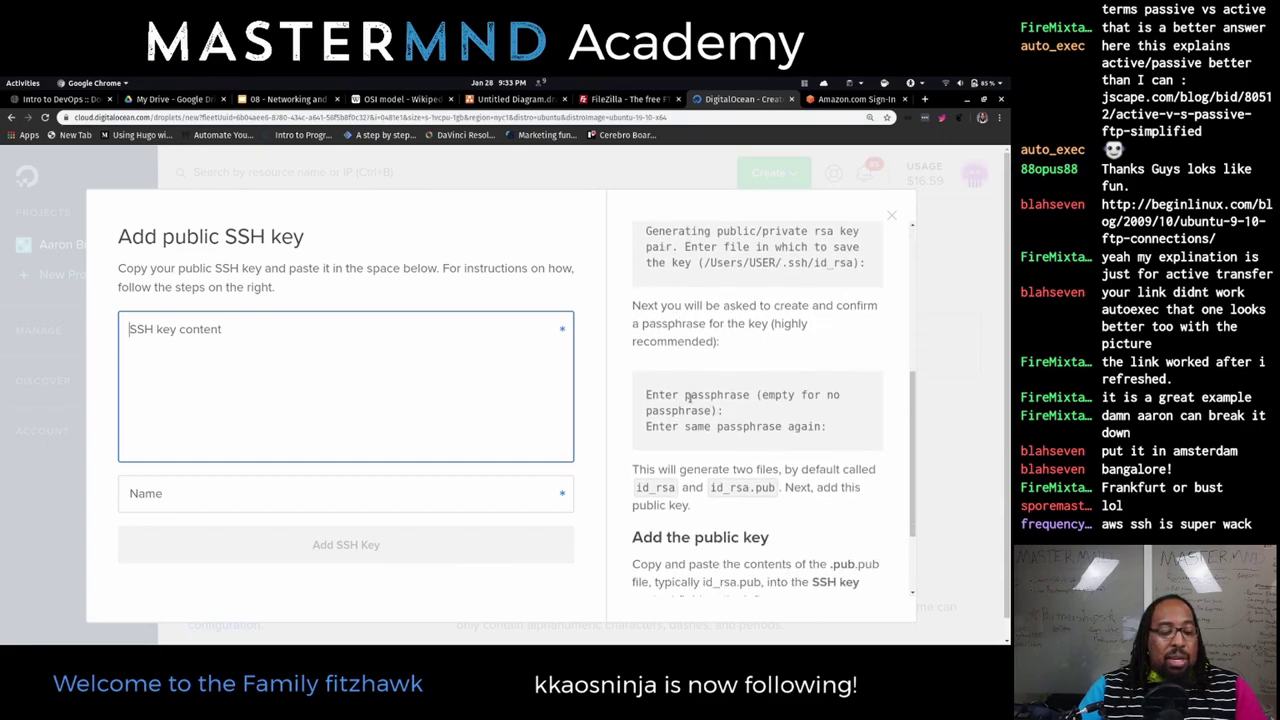
{"action": "scroll", "coordinate": [792, 412], "scroll_direction": "down", "scroll_amount": 1}
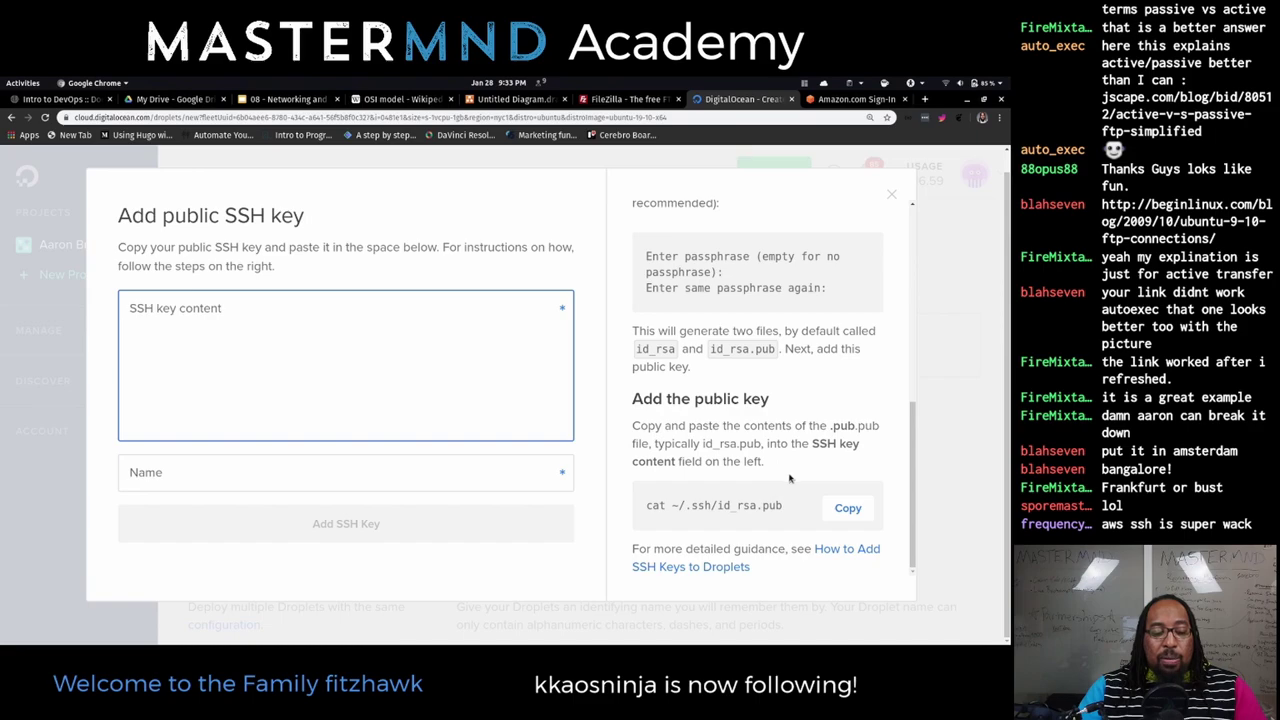
{"action": "scroll", "coordinate": [742, 440], "scroll_direction": "up", "scroll_amount": 5}
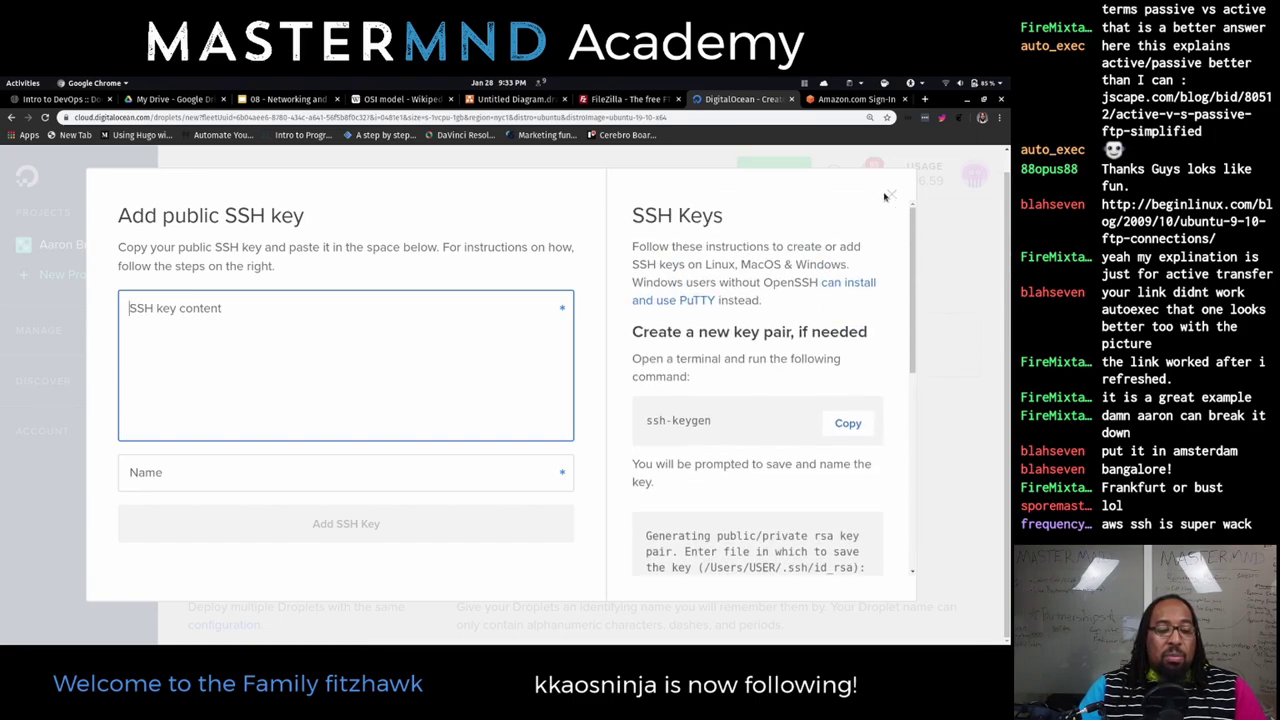
{"action": "left_click", "coordinate": [883, 188]}
{"action": "left_click", "coordinate": [855, 99]}
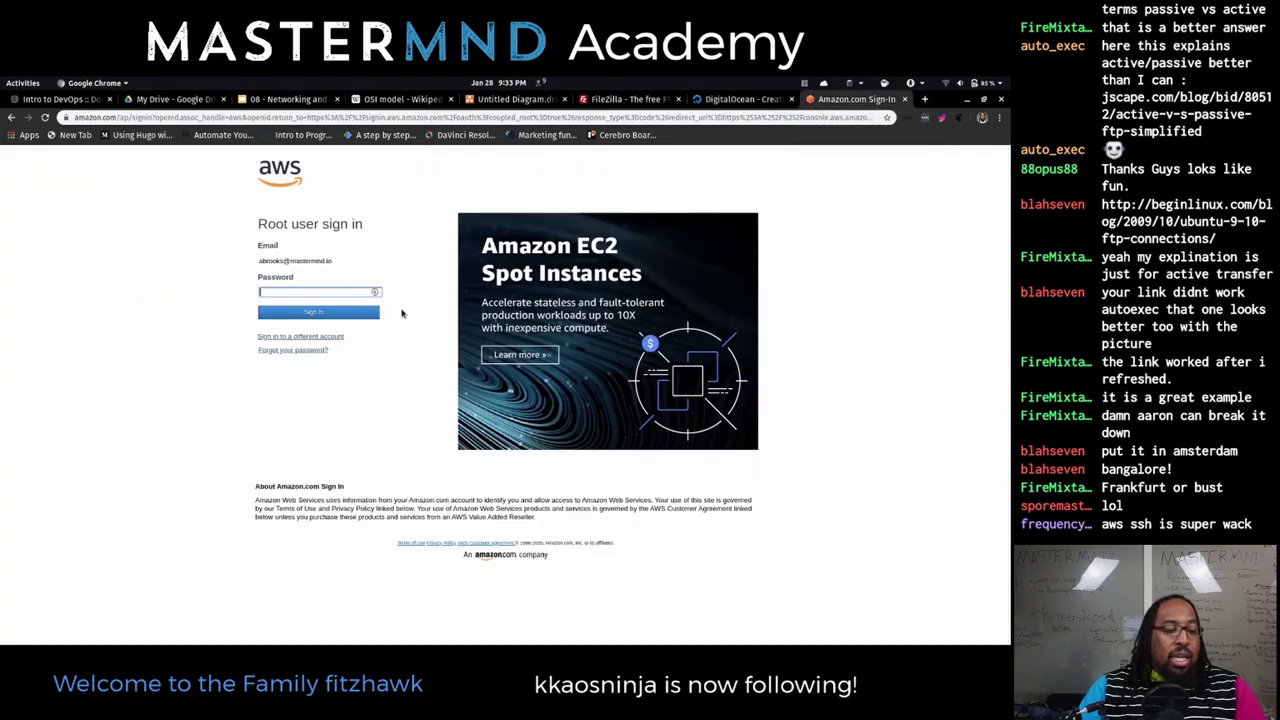
- Sign in to the AWS root account with its password and the one-time authentication code
{"action": "left_click", "coordinate": [317, 298]}
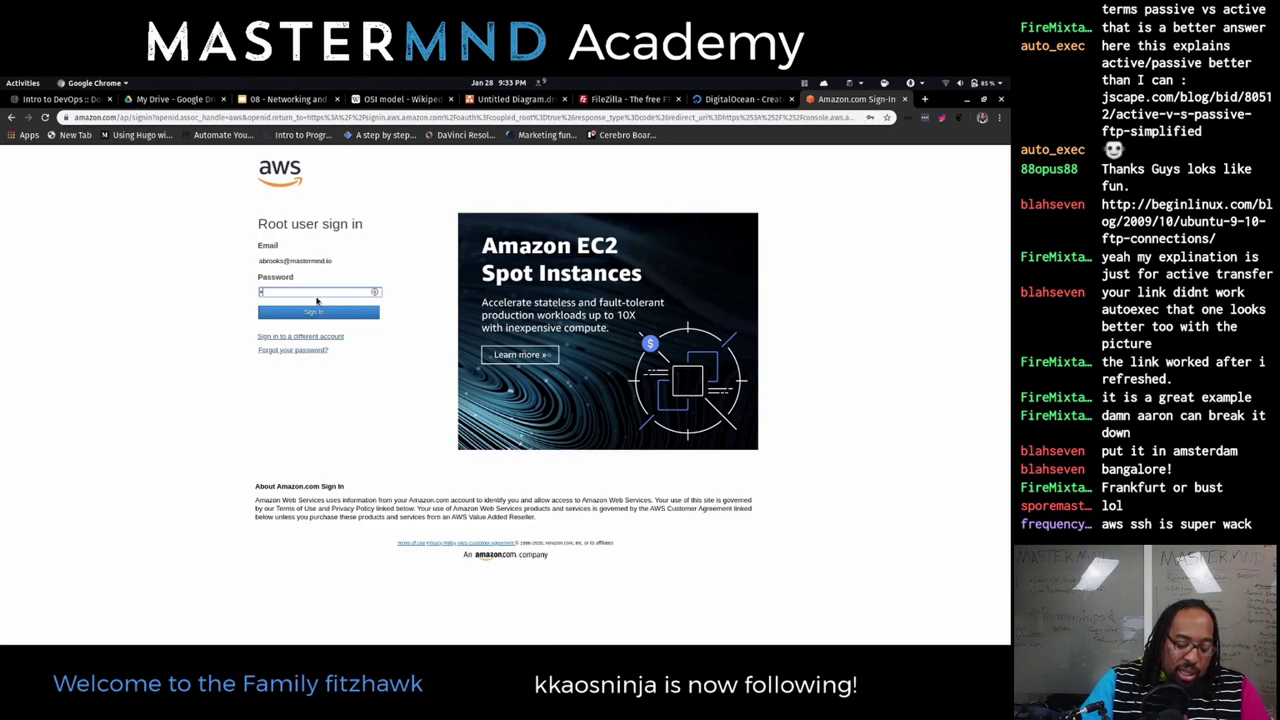
{"action": "type", "text": "••"}
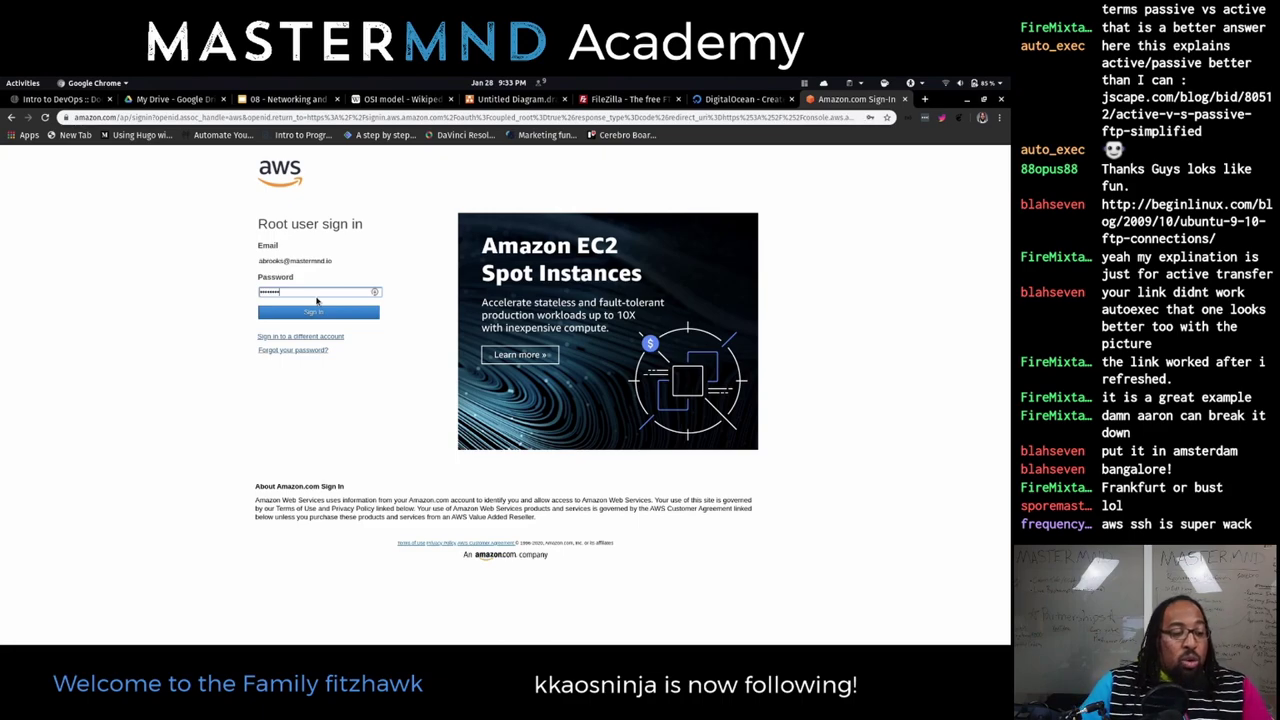
{"action": "key", "text": "Return"}
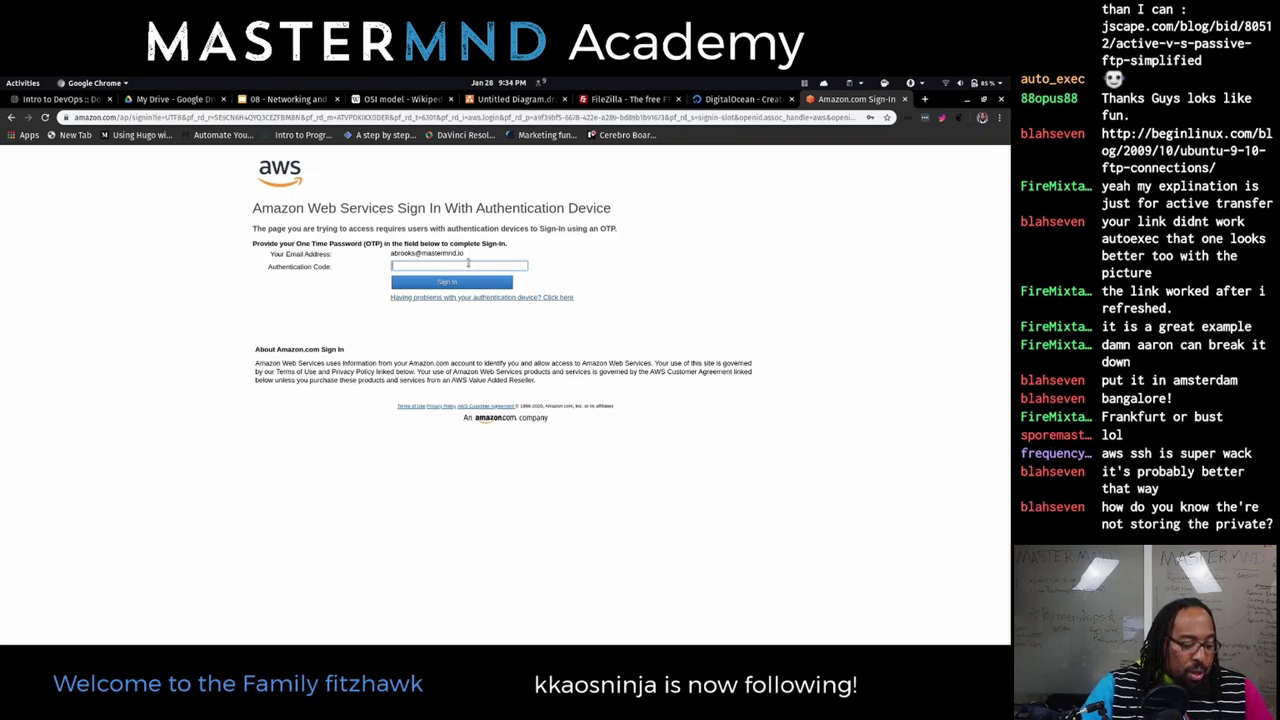
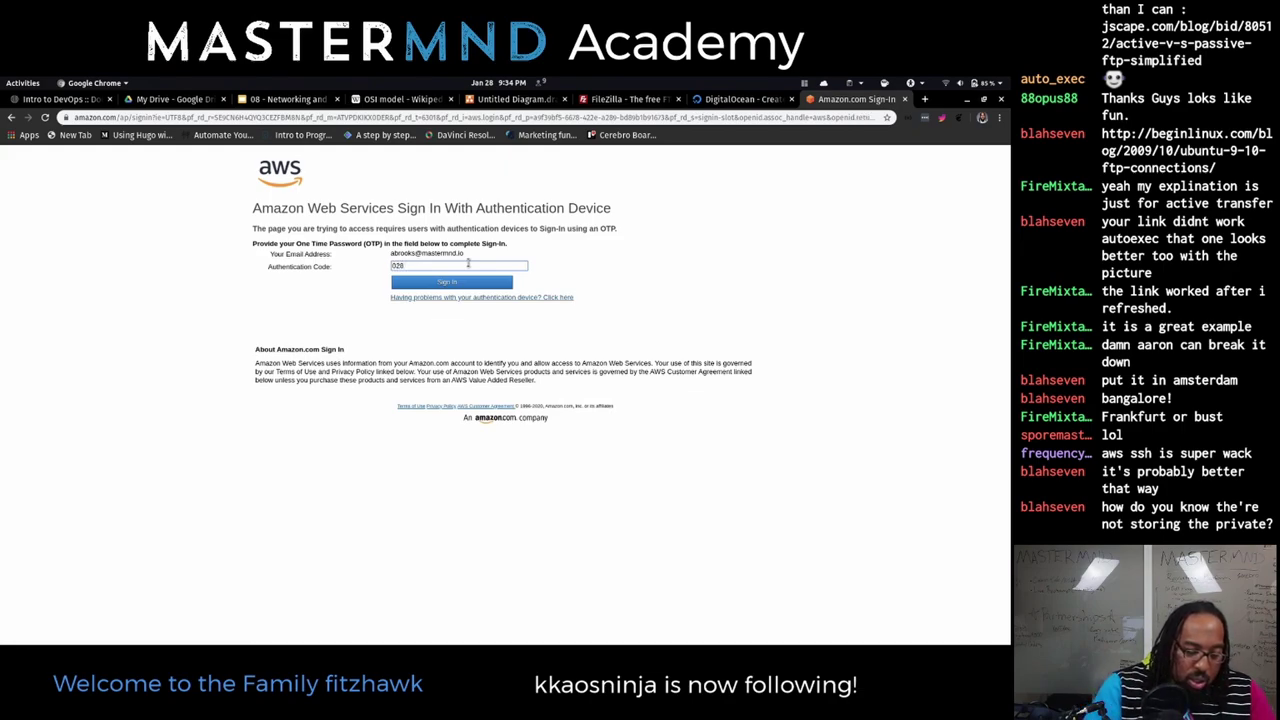
{"action": "key", "text": "Return"}
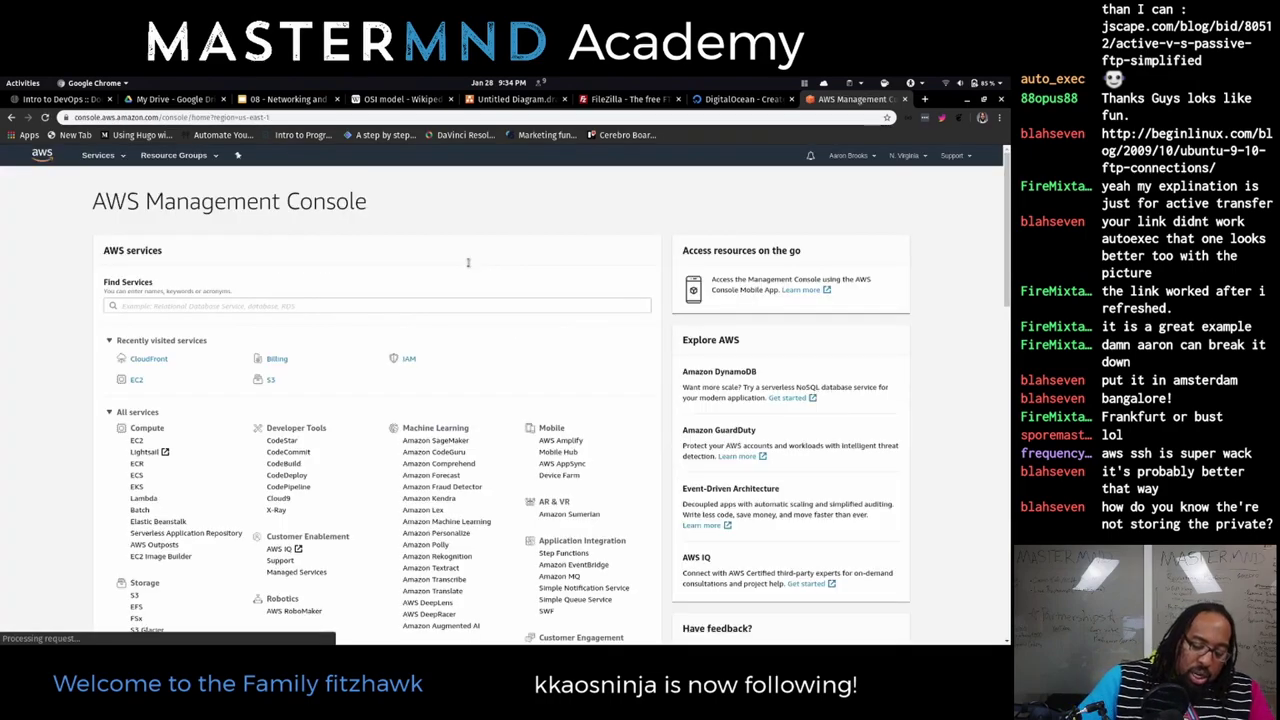
- Zoom in the console, look over All services, and open EC2 from Recently visited services
{"action": "key", "text": "ctrl+plus"}
{"action": "key", "text": "ctrl+plus"}
{"action": "key", "text": "ctrl+plus"}
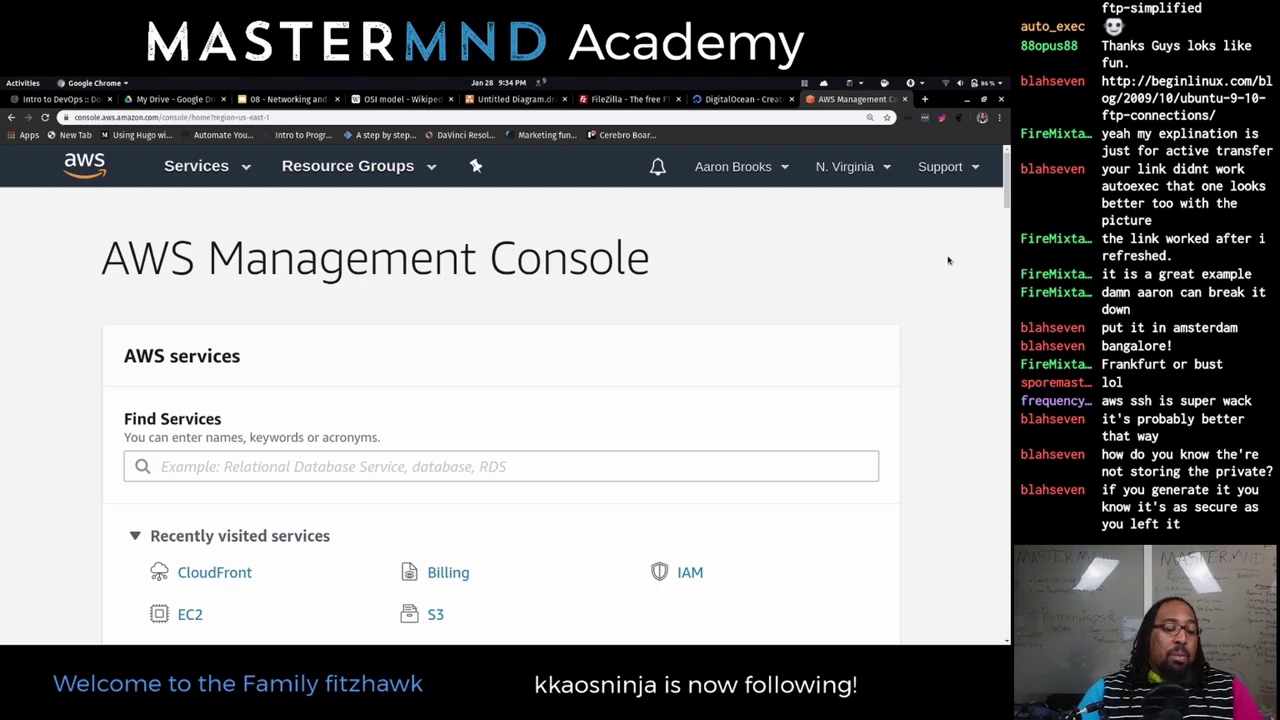
{"action": "scroll", "coordinate": [938, 272], "scroll_direction": "down", "scroll_amount": 3}
{"action": "scroll", "coordinate": [887, 313], "scroll_direction": "down", "scroll_amount": 5}
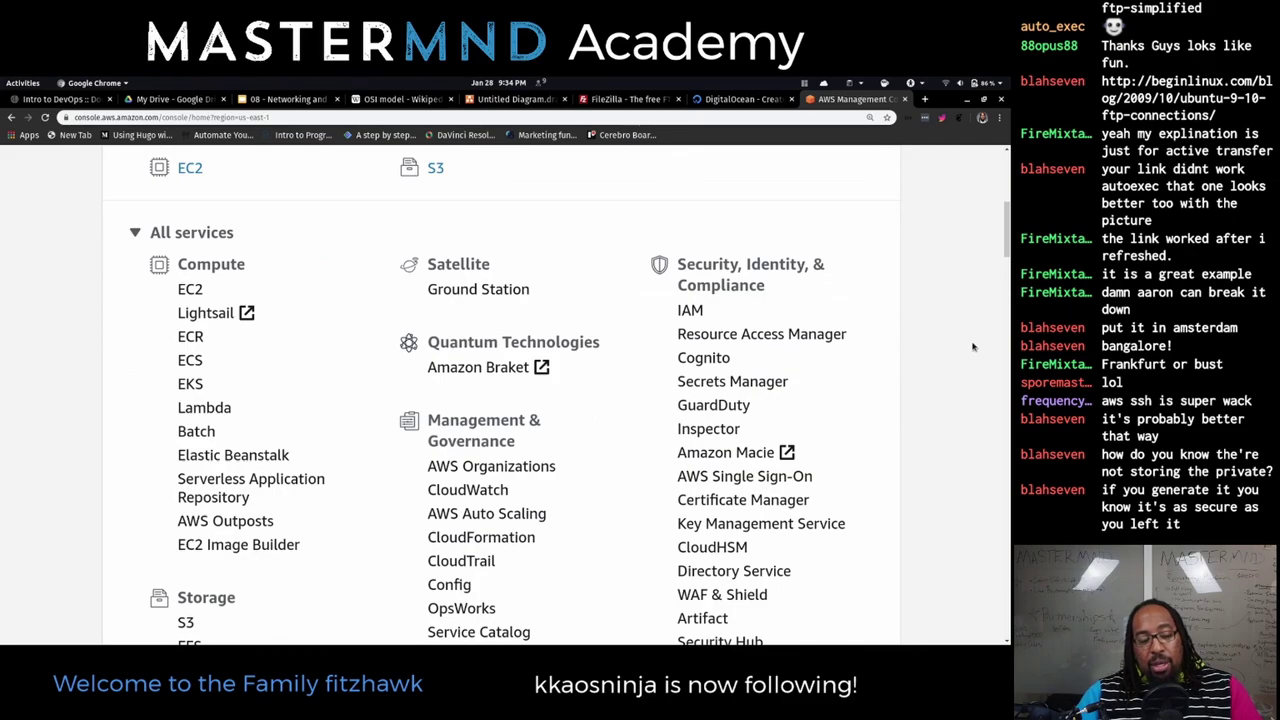
{"action": "scroll", "coordinate": [460, 300], "scroll_direction": "down", "scroll_amount": 5}
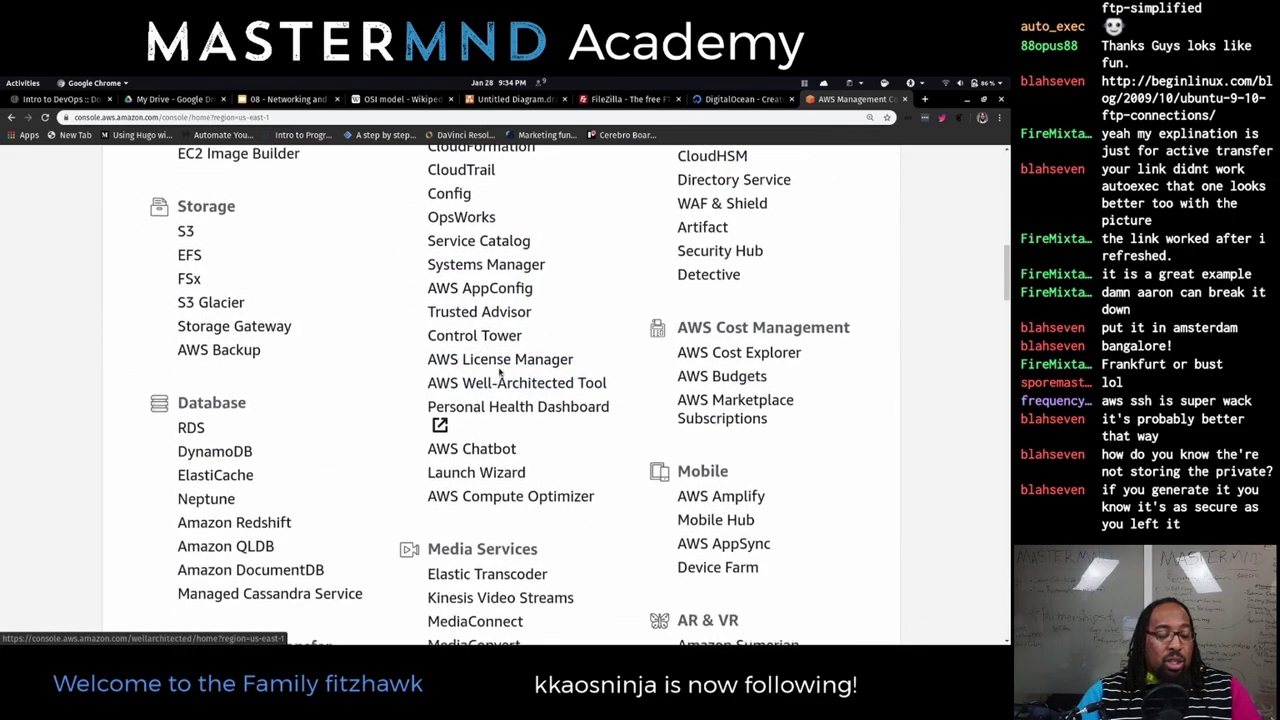
{"action": "scroll", "coordinate": [483, 345], "scroll_direction": "up", "scroll_amount": 6}
{"action": "scroll", "coordinate": [483, 345], "scroll_direction": "up", "scroll_amount": 7}
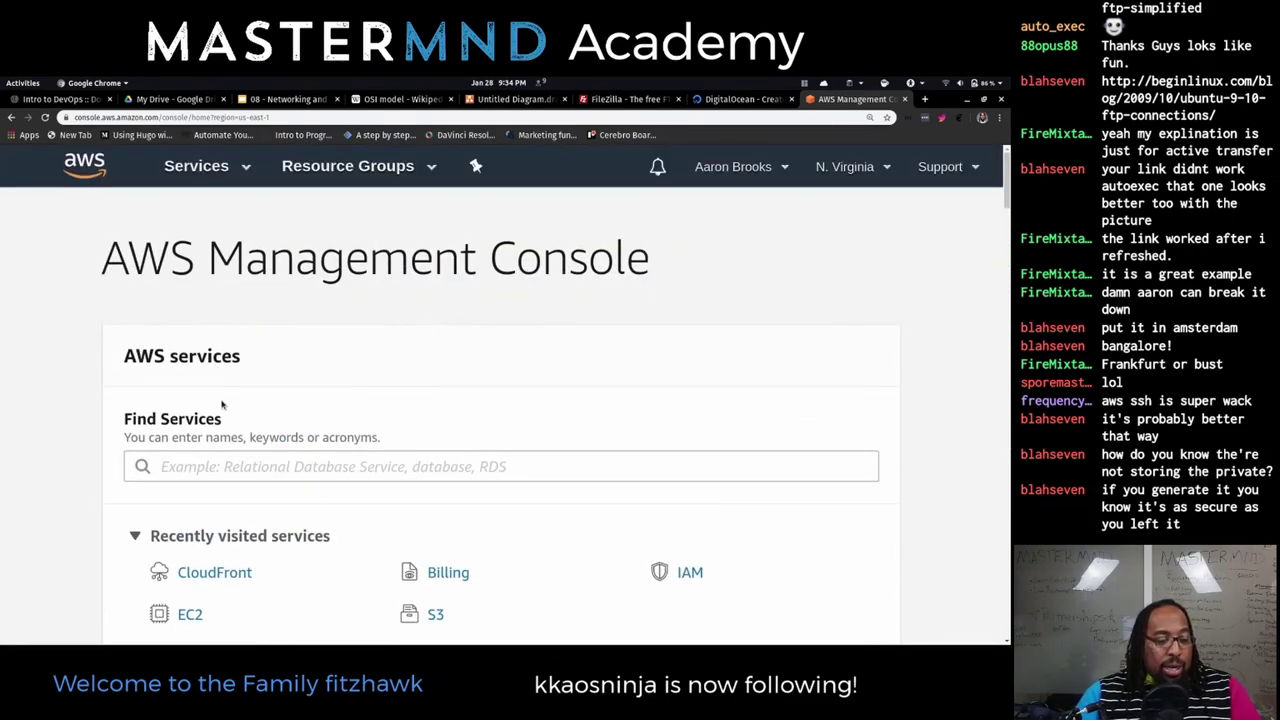
{"action": "left_click", "coordinate": [190, 615]}
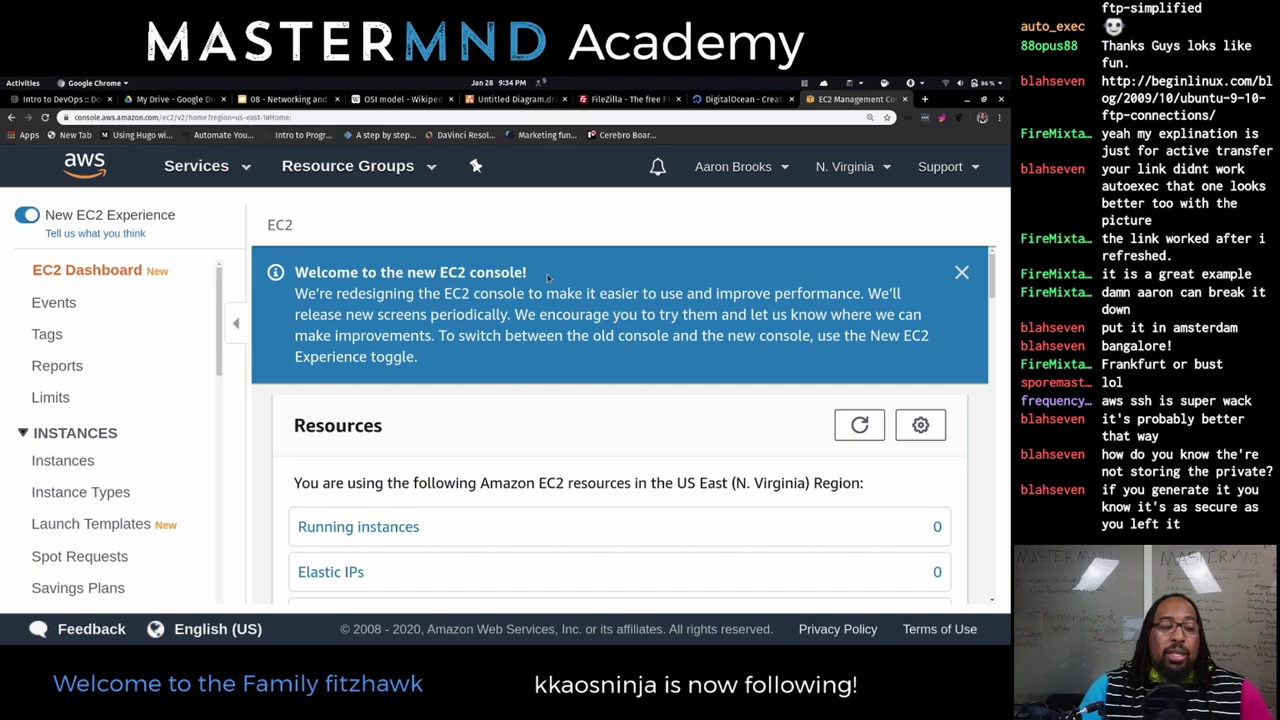
- Dismiss the EC2 console welcome banner and open the Running instances list for N. Virginia
{"action": "left_click", "coordinate": [962, 272]}
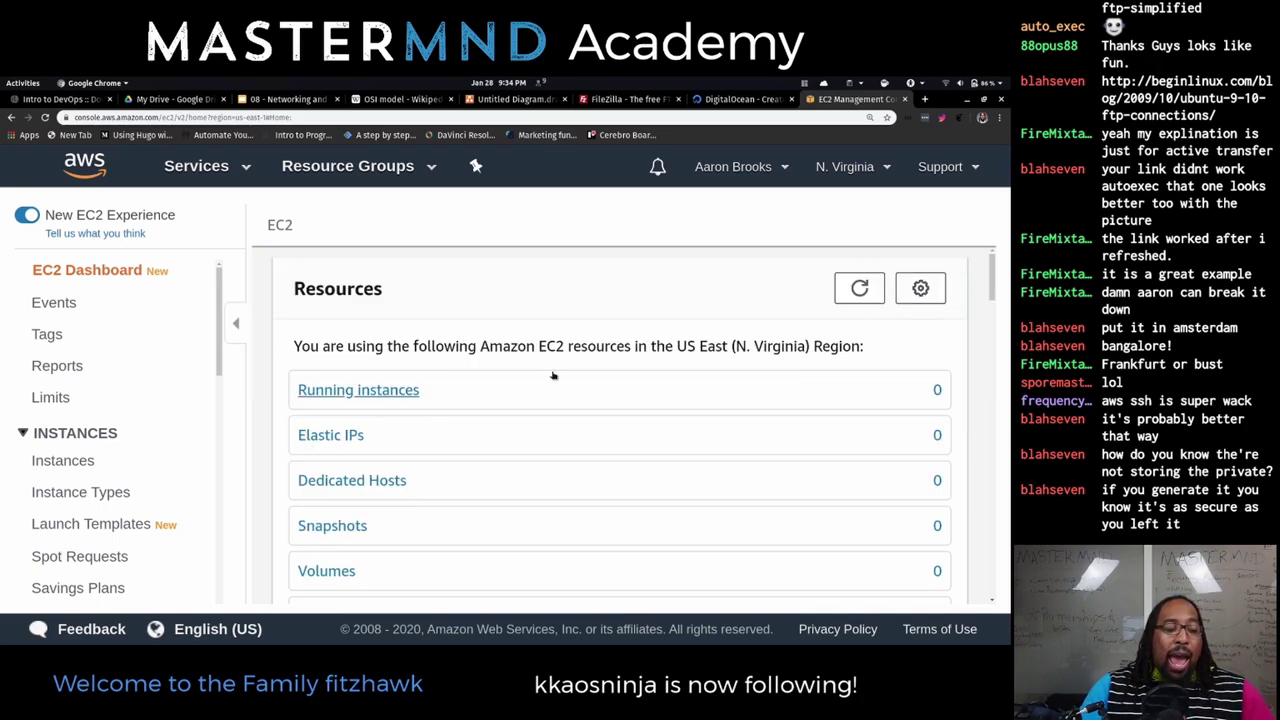
{"action": "scroll", "coordinate": [607, 327], "scroll_direction": "down", "scroll_amount": 3}
{"action": "scroll", "coordinate": [607, 327], "scroll_direction": "up", "scroll_amount": 3}
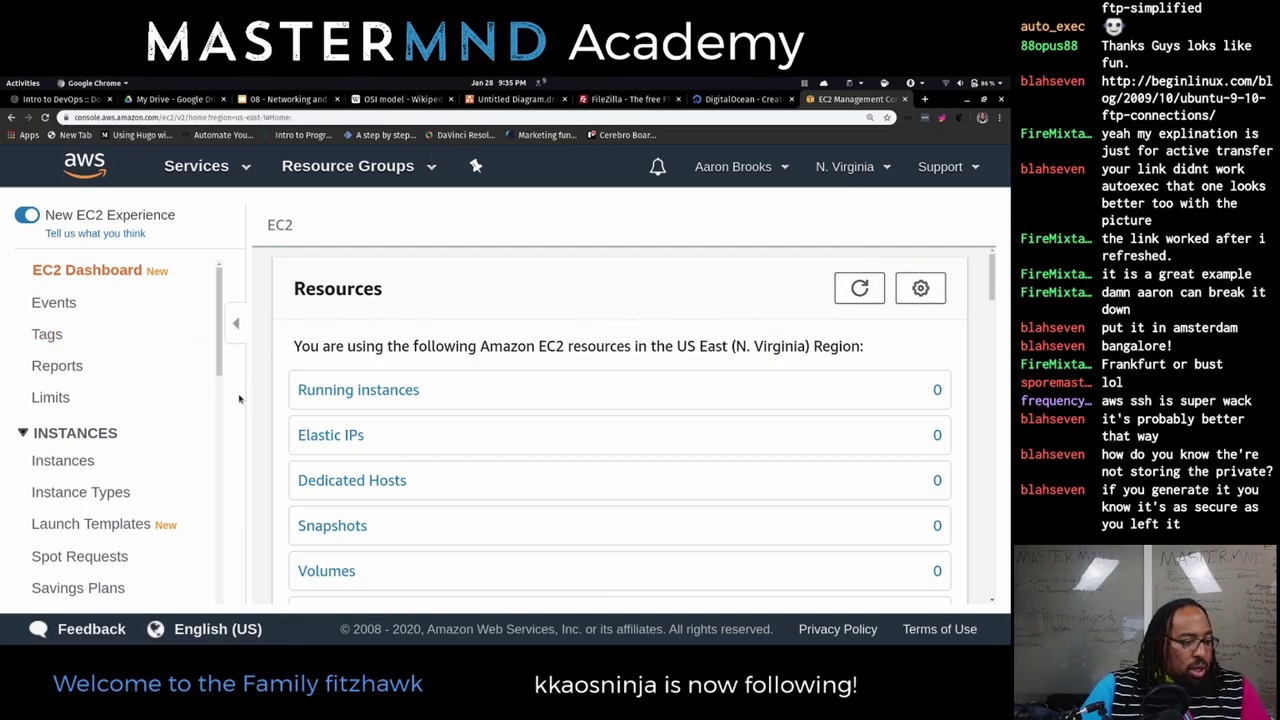
{"action": "left_click", "coordinate": [416, 396]}
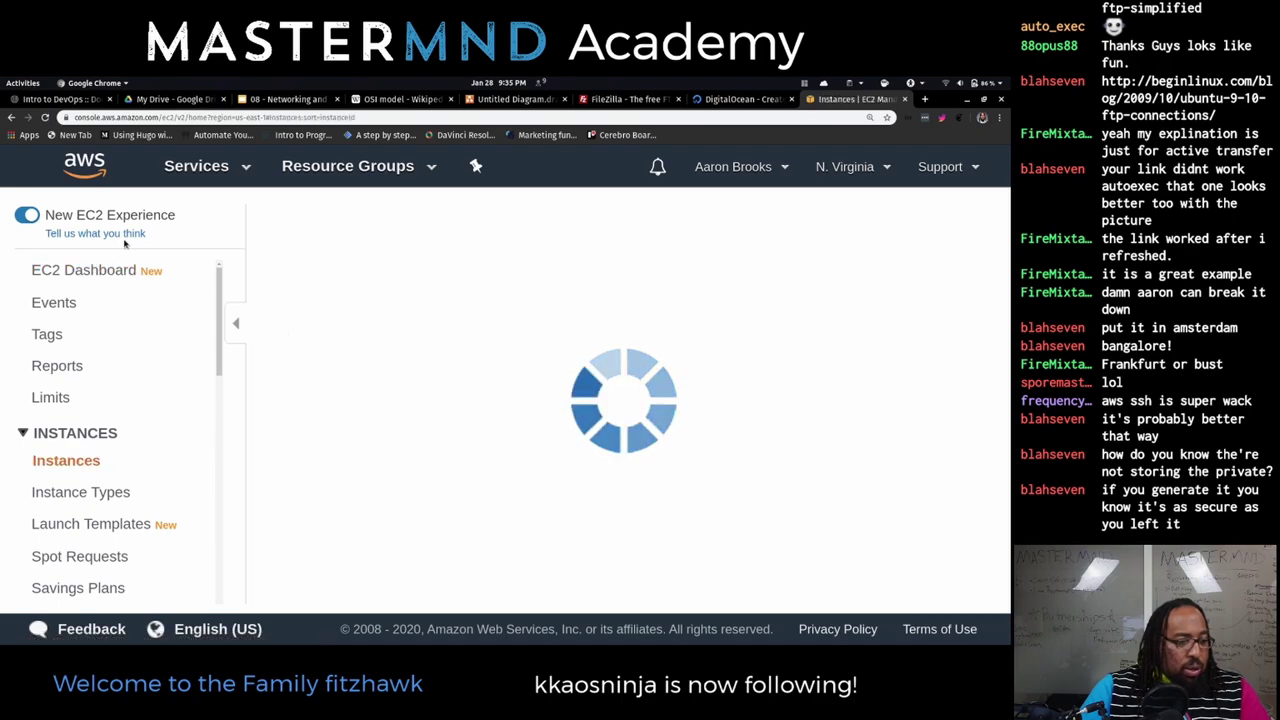